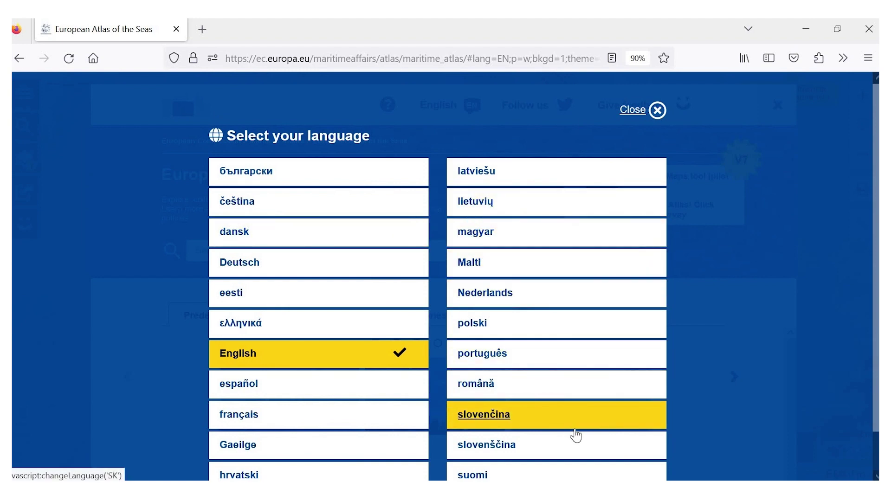
Dismiss the language selection and welcome window, and enable the Save map option in the advanced features.
click(658, 110)
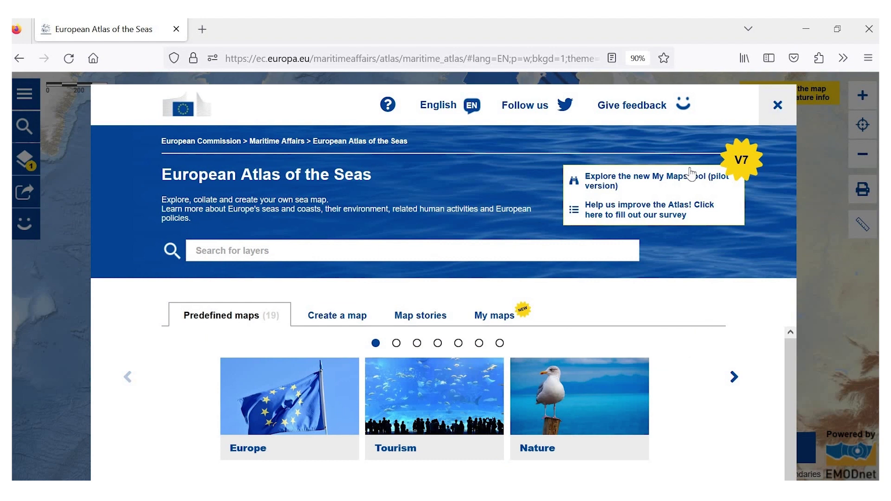
key(Escape)
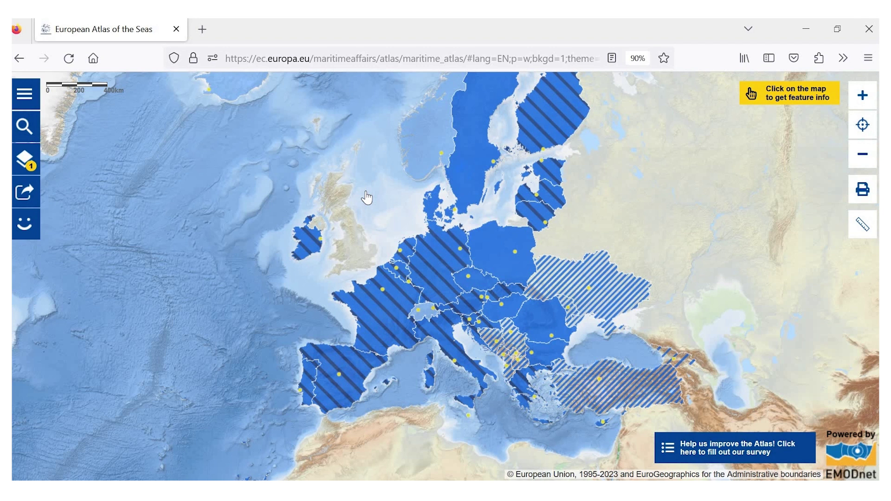
click(26, 97)
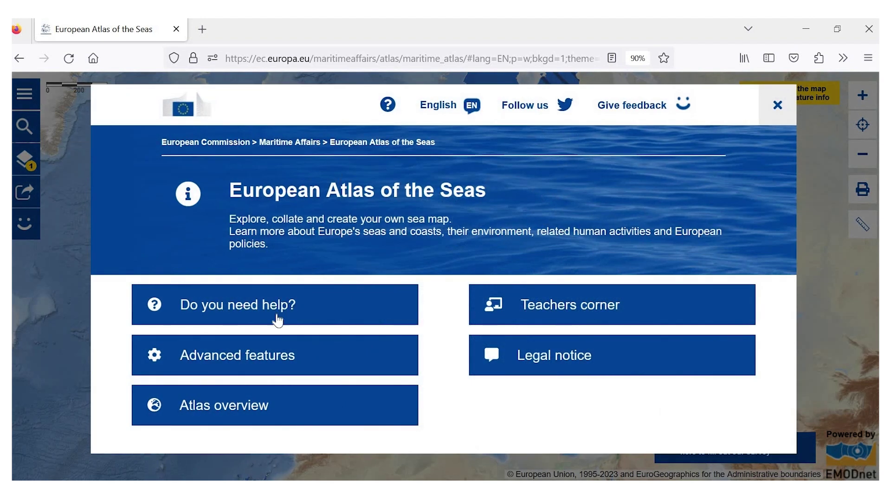
click(219, 358)
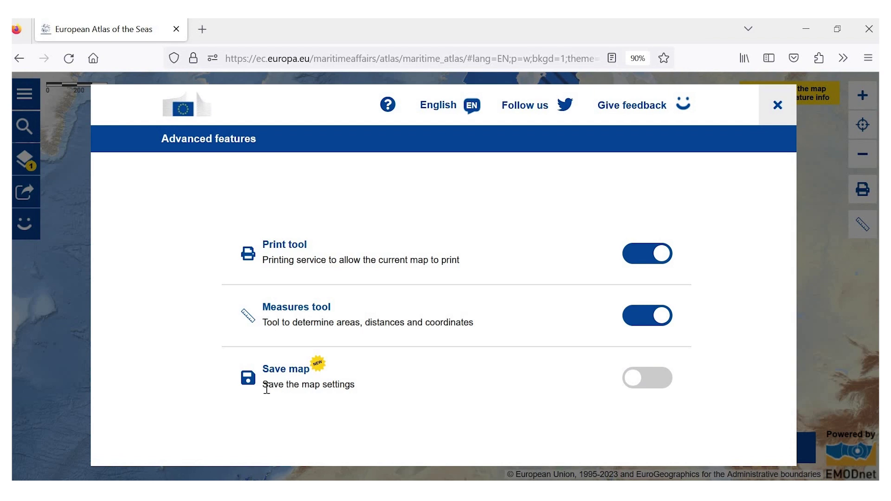
click(670, 383)
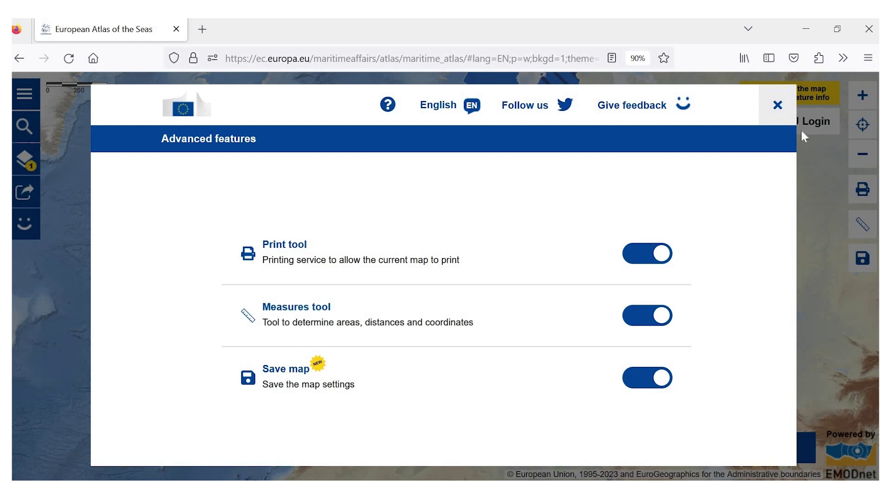
click(779, 105)
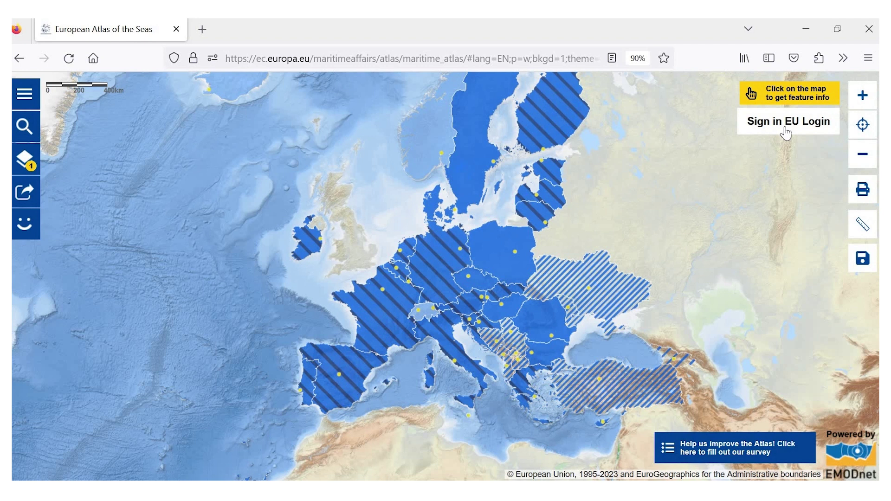
Sign in to EU Login by entering the account password, and decline updating the browser's saved password.
click(785, 133)
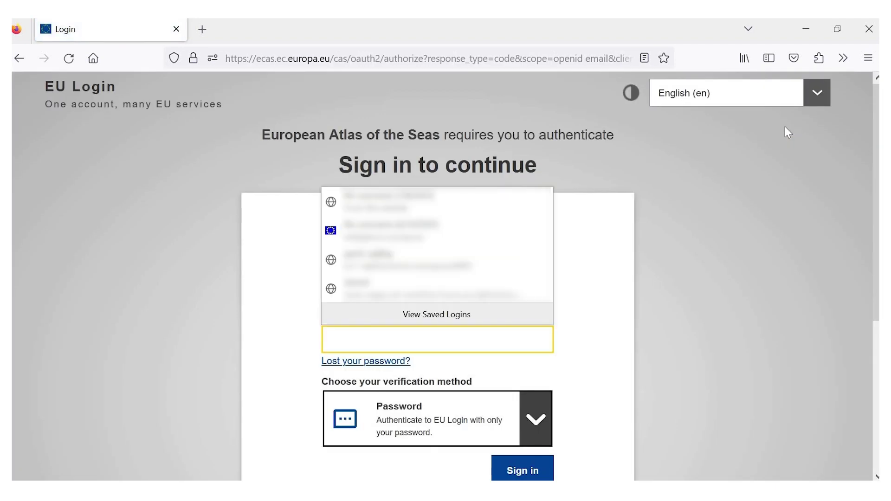
click(351, 341)
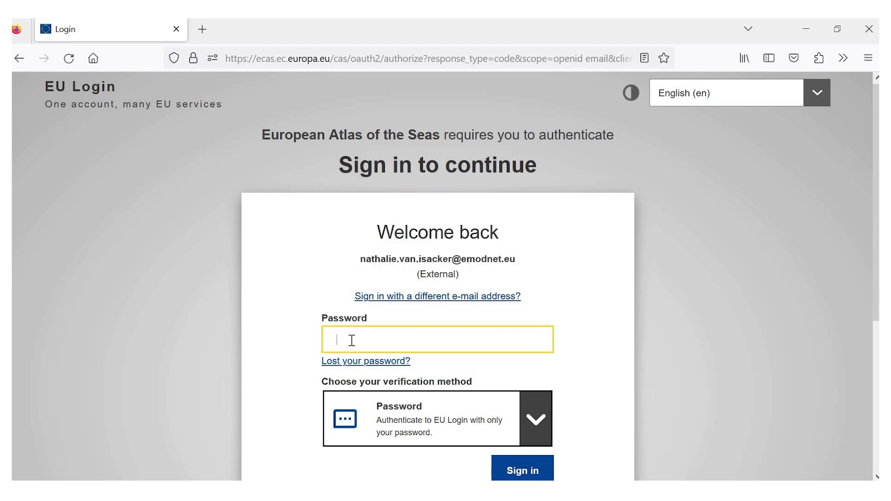
text(•••••••••)
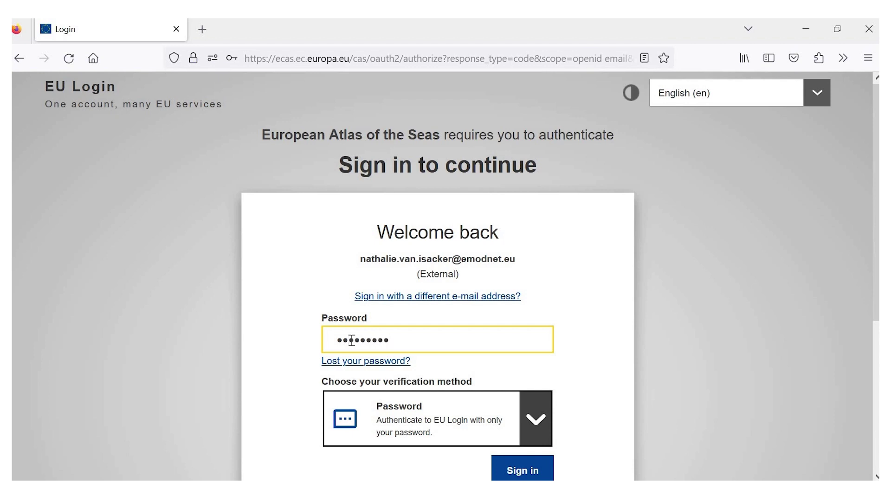
key(Return)
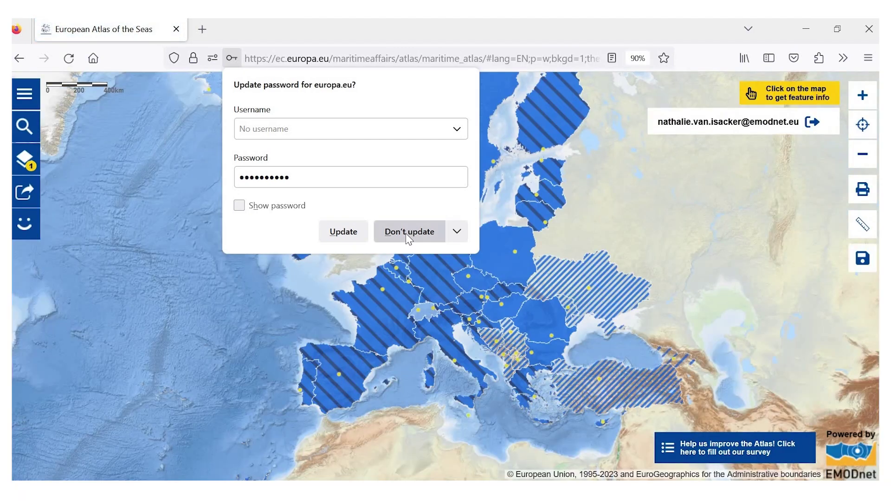
click(410, 232)
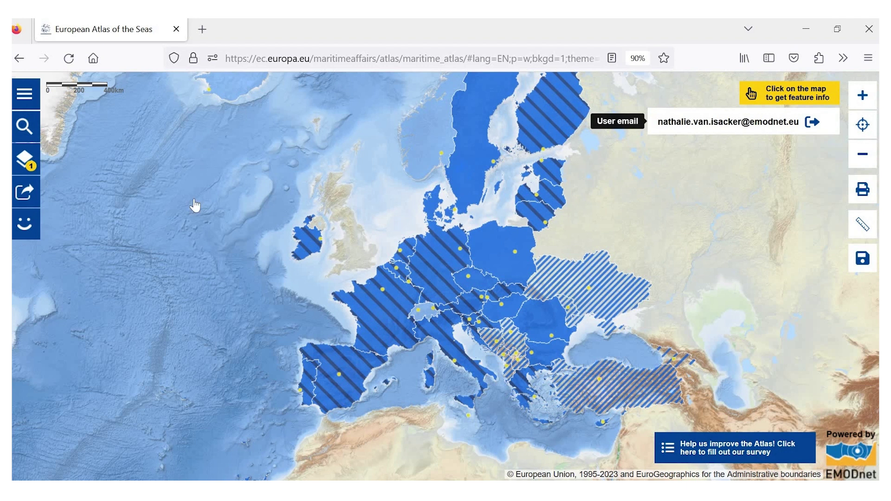
Remove the Countries layer from the map.
click(25, 169)
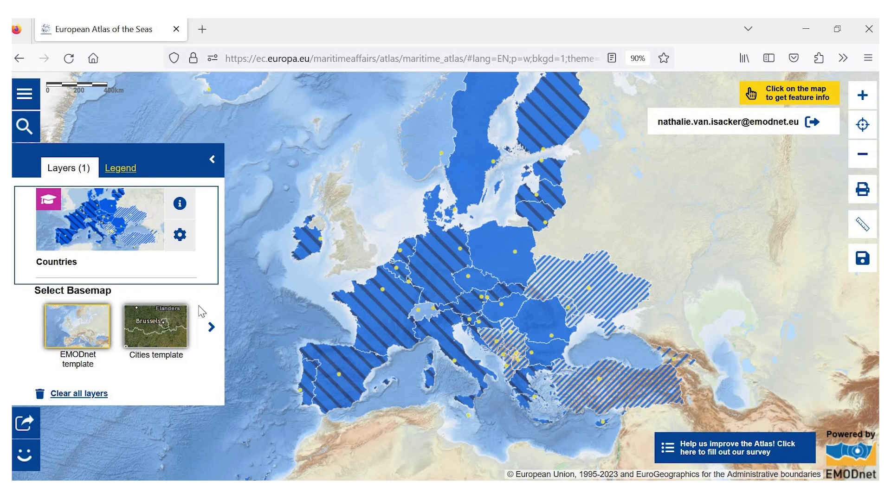
click(181, 237)
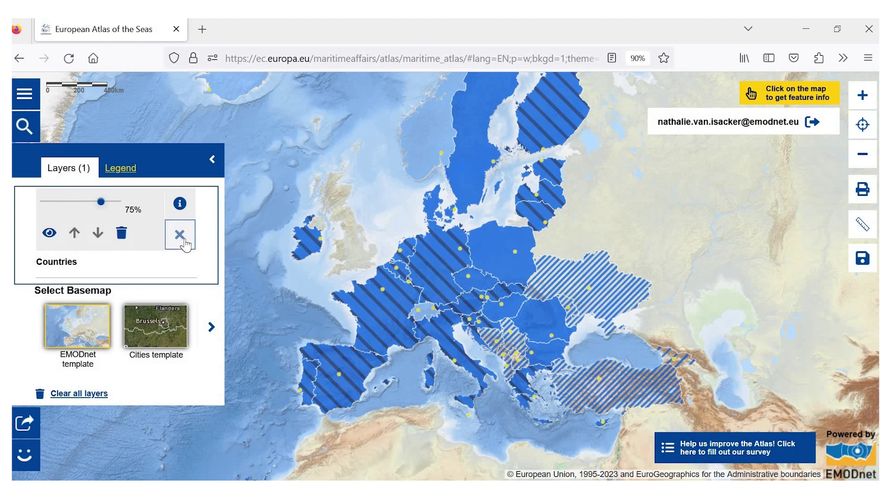
click(121, 234)
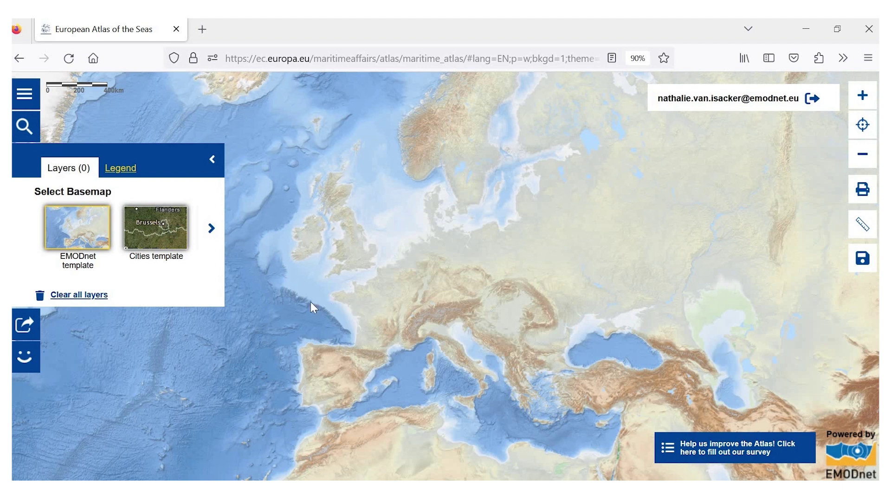
Search the available layers for "rivers" and add the Rivers and lakes layer to the map.
click(24, 132)
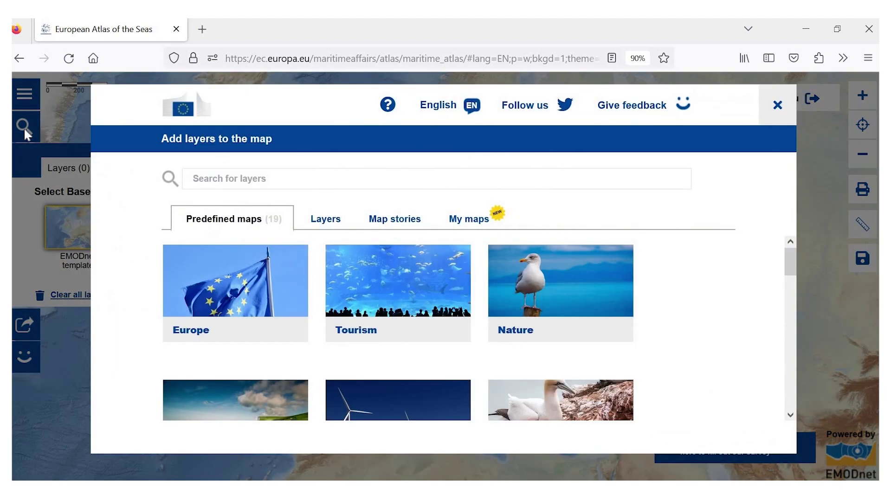
click(224, 179)
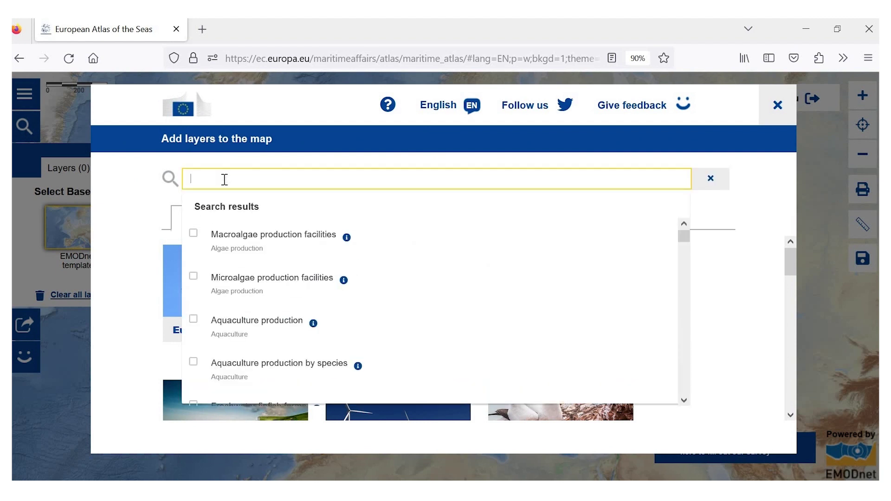
text(rivers)
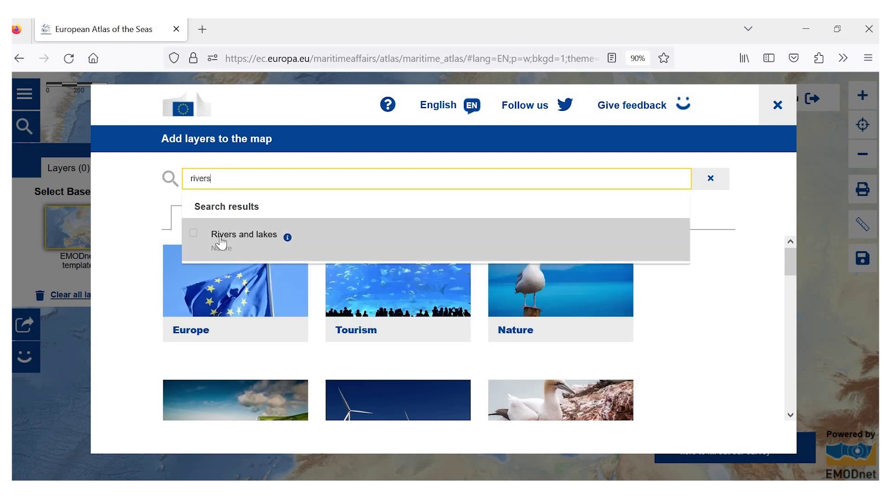
click(255, 245)
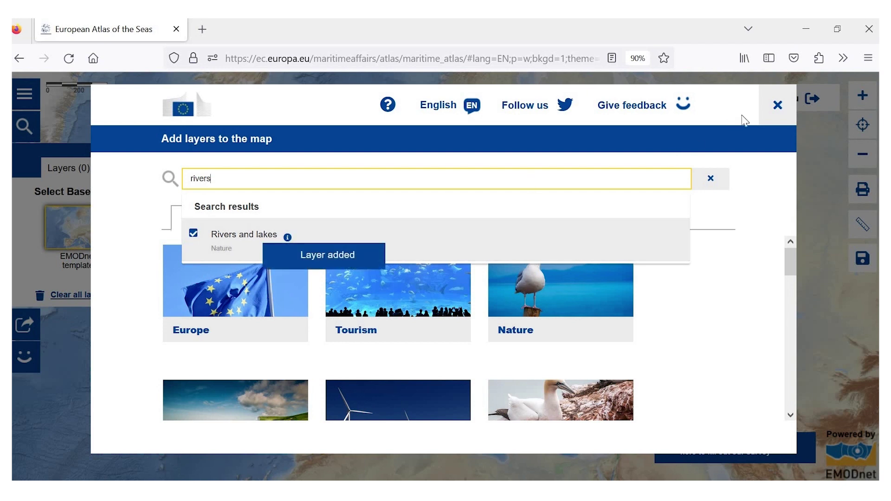
click(777, 106)
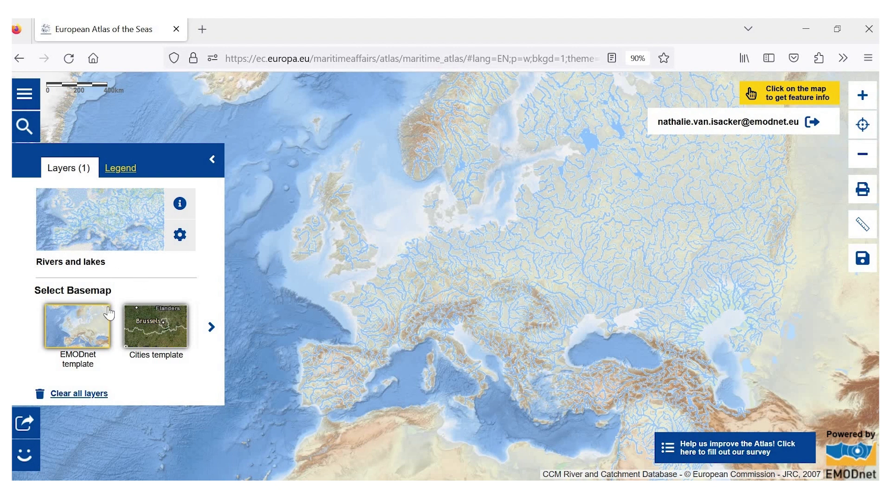
Browse the themed list of all available layers and read the description of the Marine installations layer.
click(22, 126)
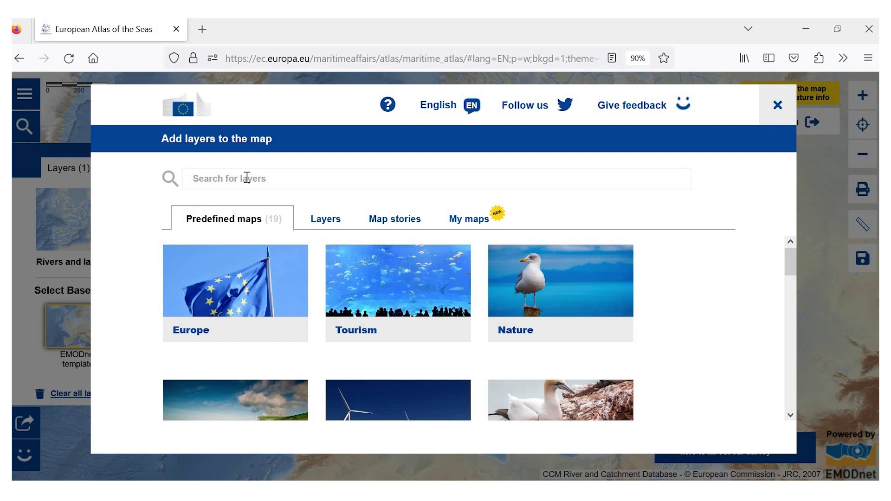
click(247, 177)
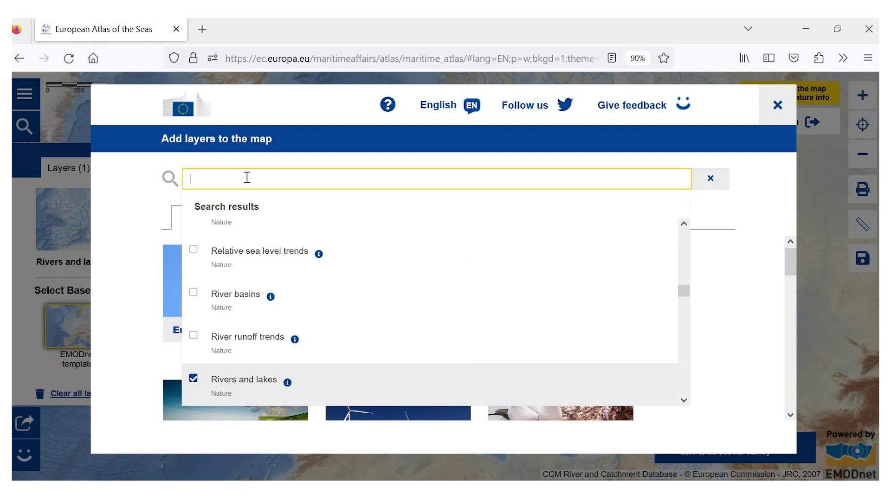
click(733, 205)
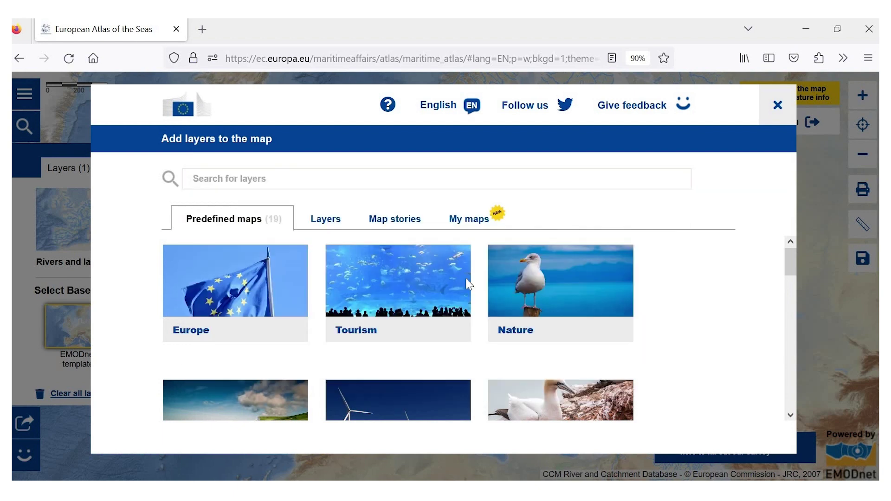
click(333, 224)
scroll(717, 264, down, 1)
scroll(720, 271, down, 15)
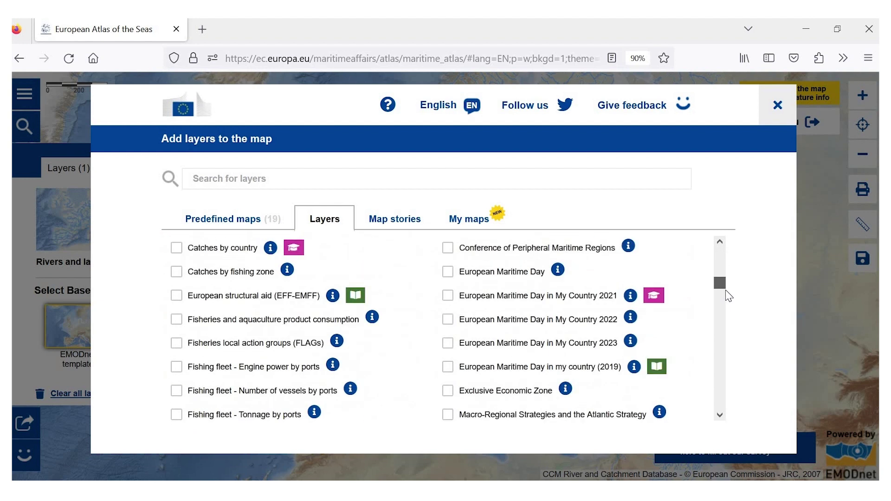
scroll(727, 295, down, 3)
scroll(721, 273, up, 10)
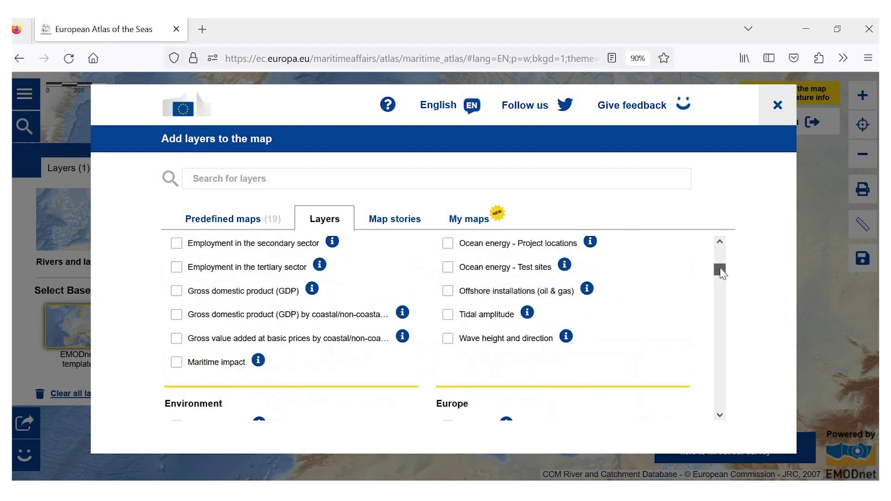
scroll(720, 268, up, 2)
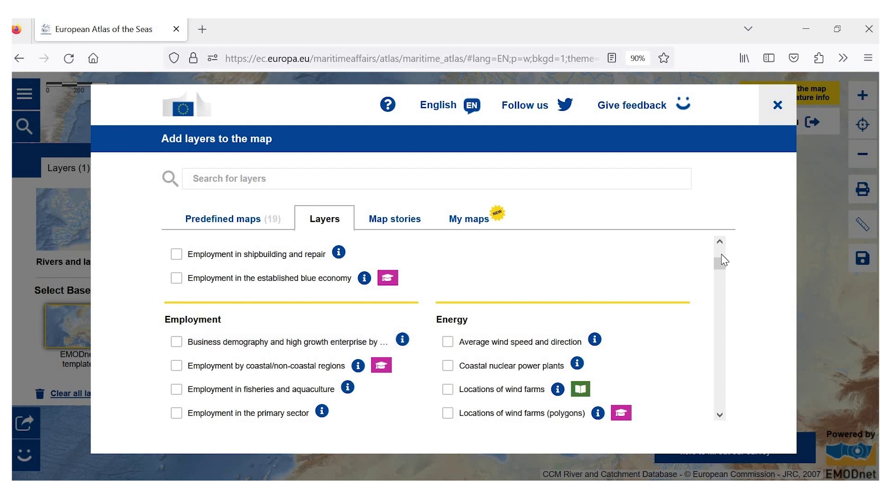
drag(721, 257, 724, 290)
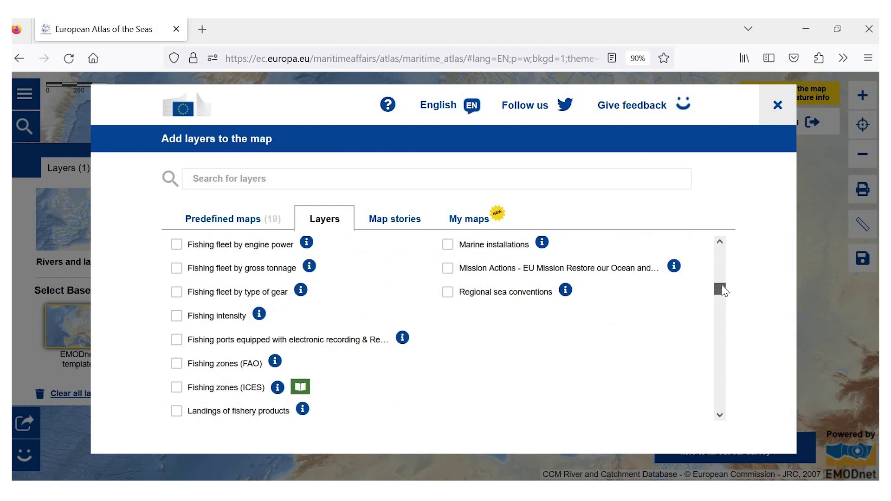
click(541, 250)
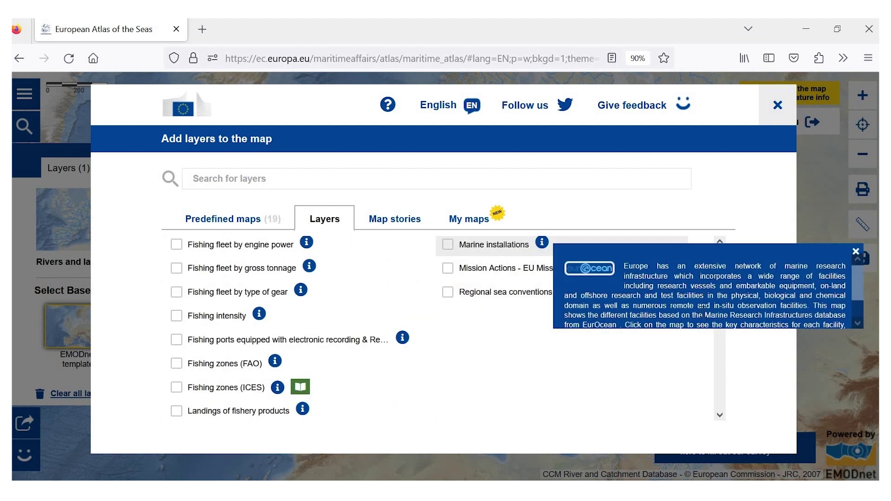
click(856, 252)
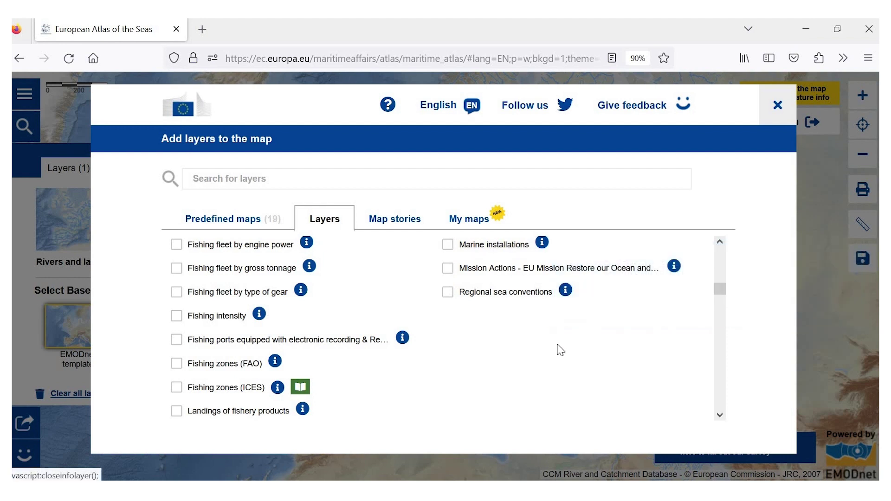
Search the available layers for "sea names" and add the Sea names layer to the map.
click(232, 178)
text(s)
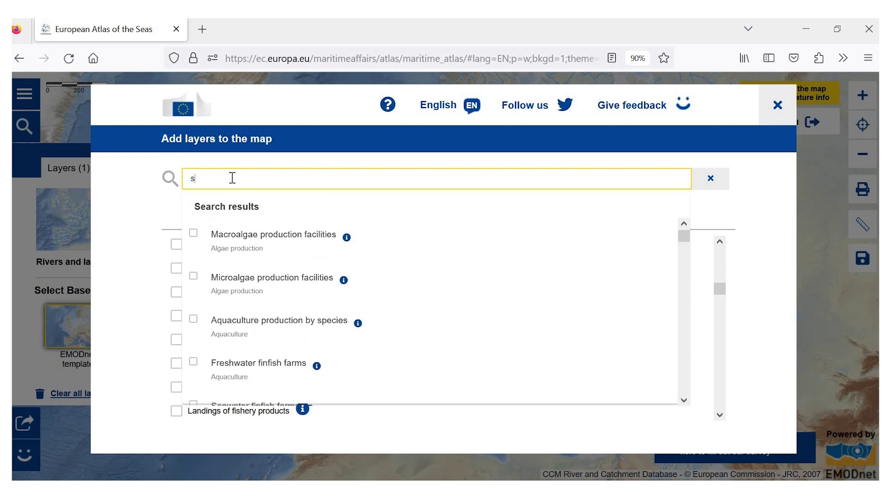
text(ea names)
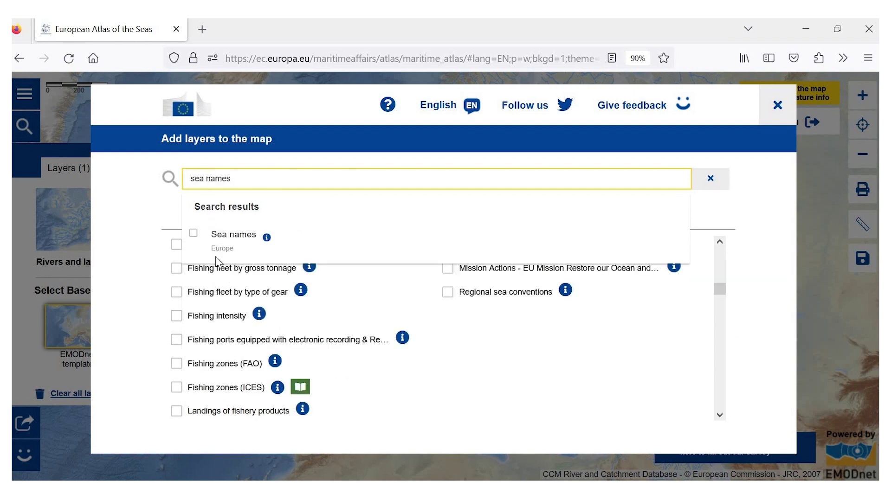
click(248, 244)
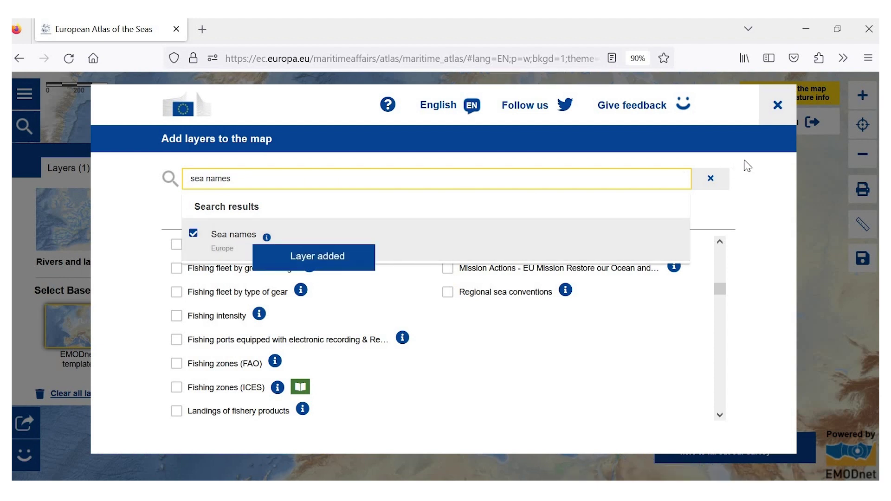
click(782, 110)
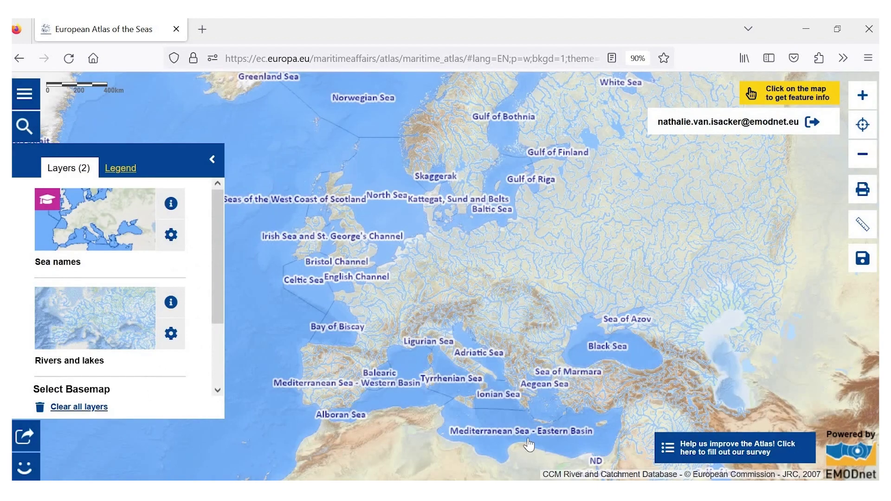
drag(216, 297, 212, 373)
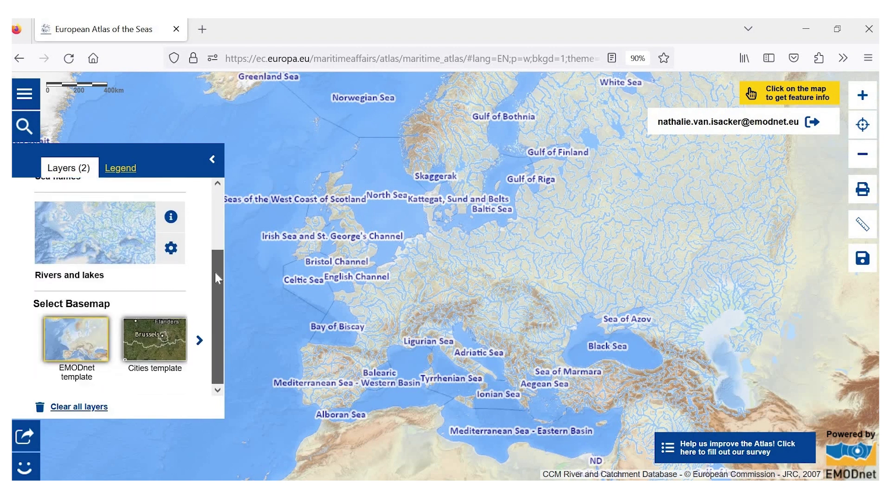
scroll(215, 274, up, 3)
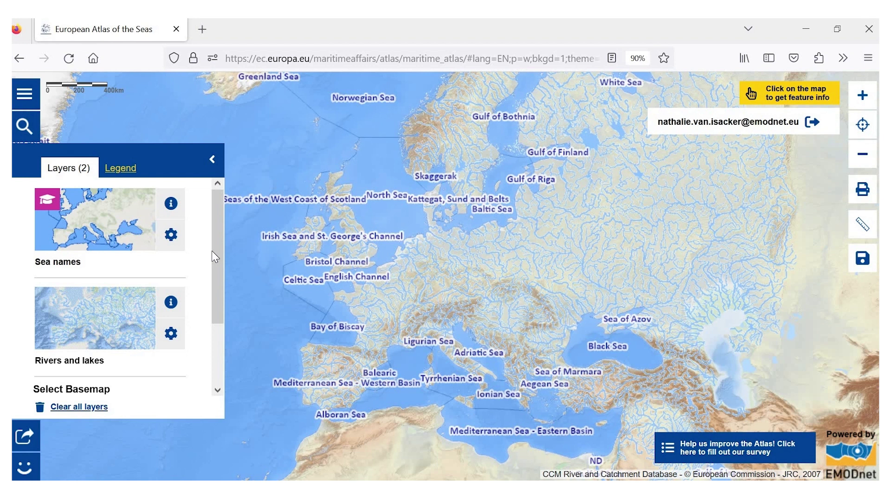
Browse the themed list of available layers down to the oceanographic instruments and read the description of River gauging stations.
click(23, 126)
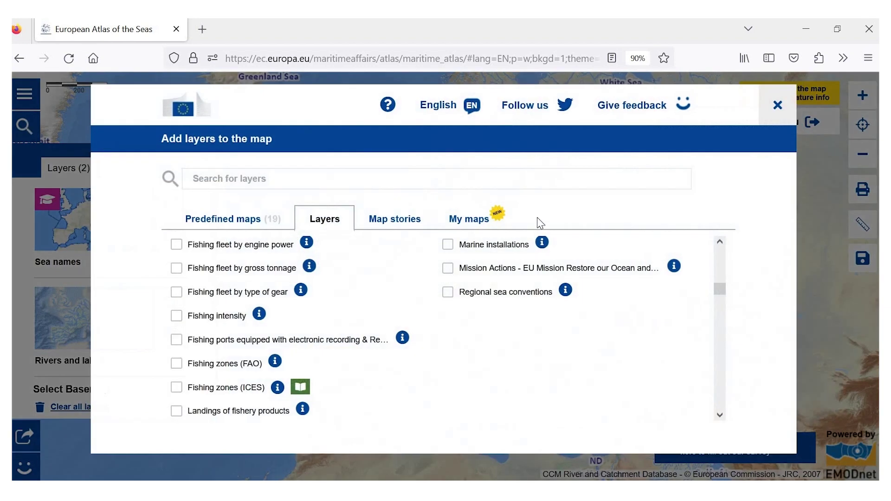
drag(719, 289, 716, 236)
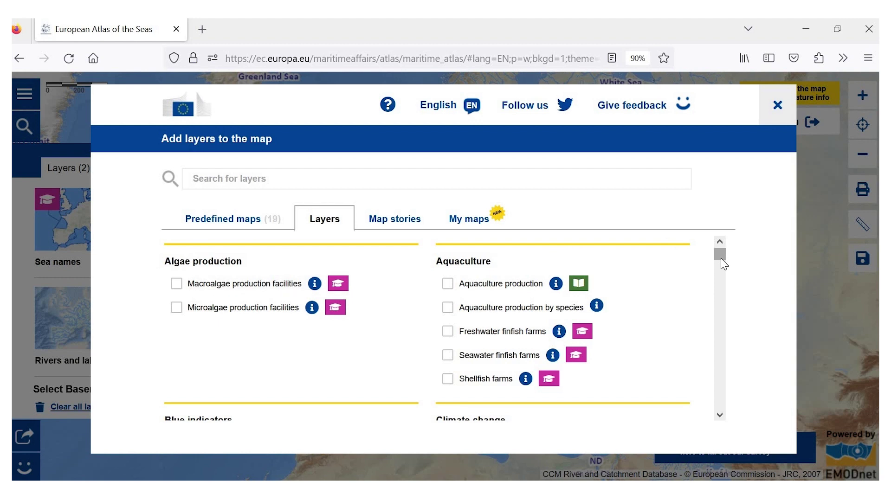
scroll(726, 278, down, 10)
scroll(732, 298, down, 15)
scroll(737, 319, down, 6)
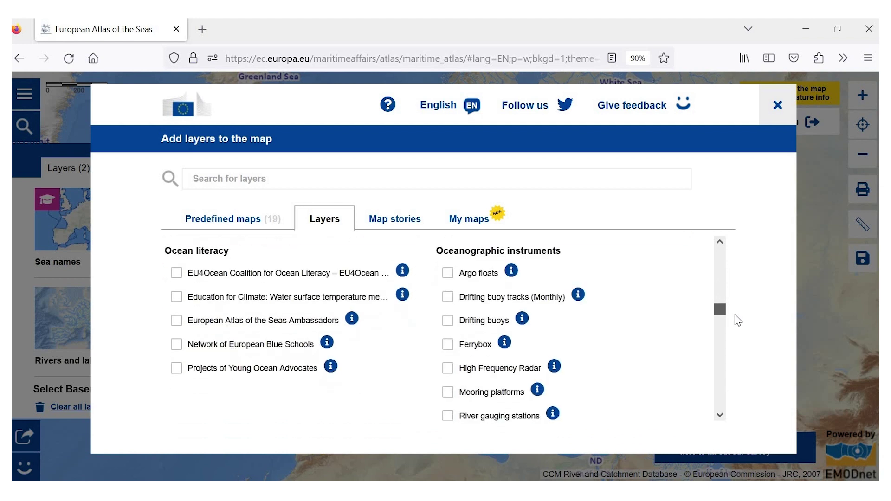
click(720, 414)
scroll(568, 339, down, 2)
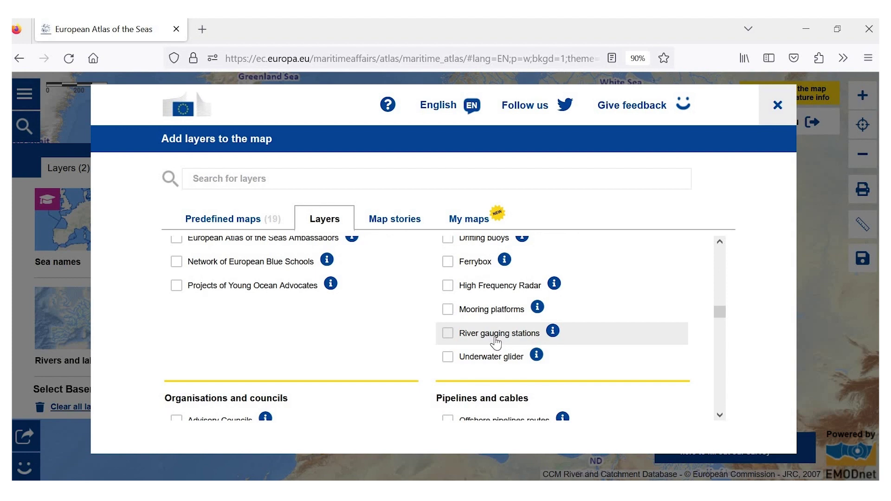
click(553, 331)
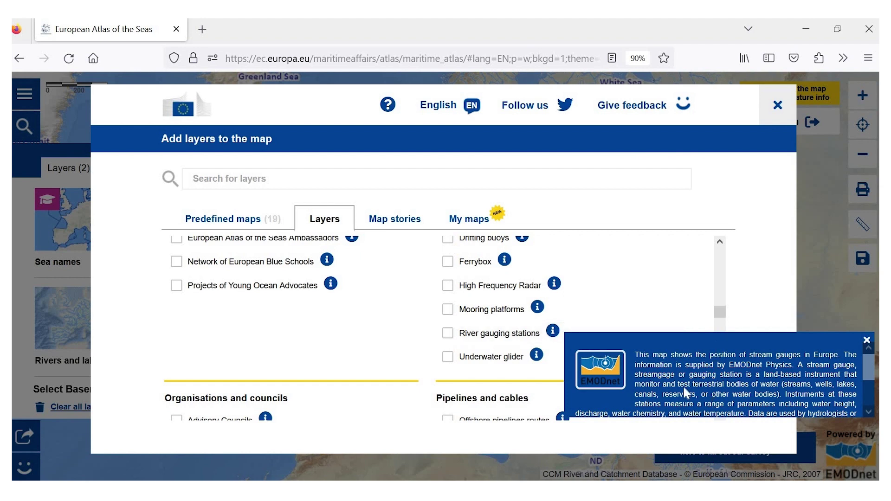
Add the River gauging stations layer to the map and display the map's legend.
click(448, 336)
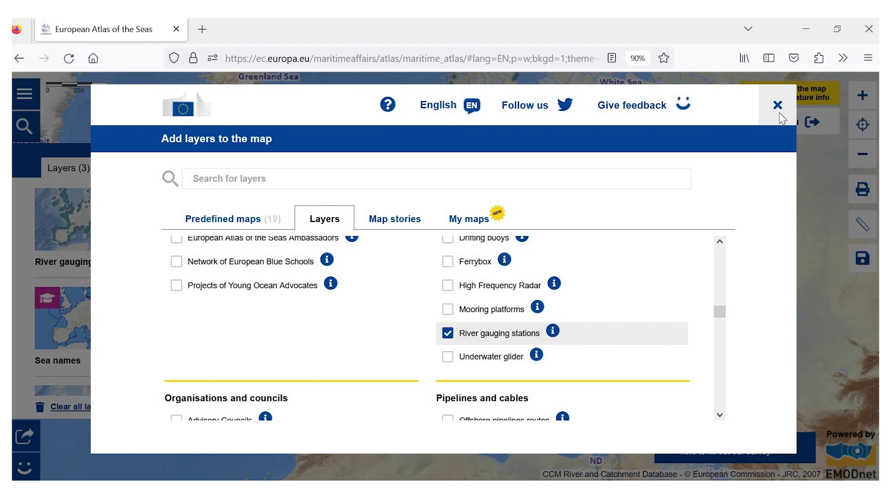
click(781, 114)
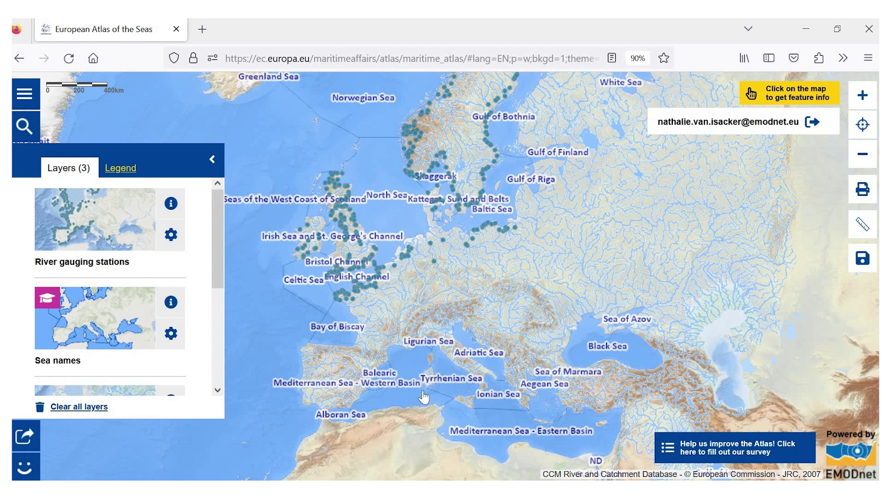
click(124, 174)
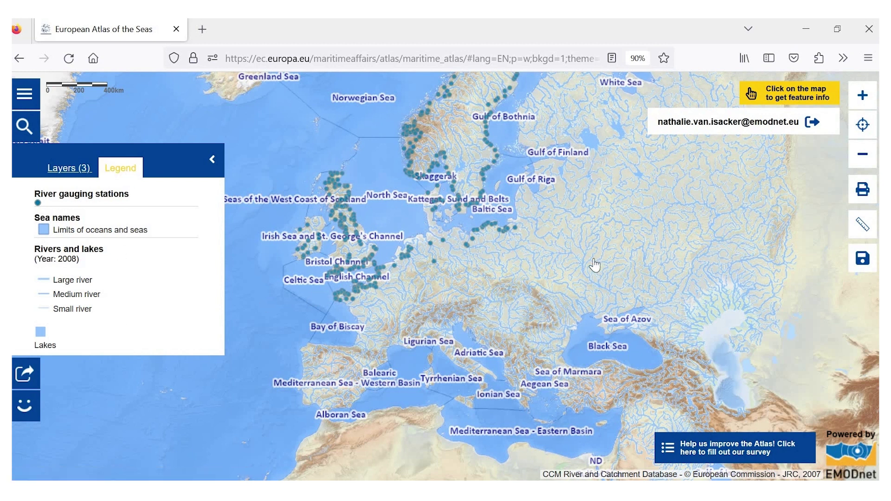
Start saving the current map and give it the title "Rivers & seas".
click(867, 263)
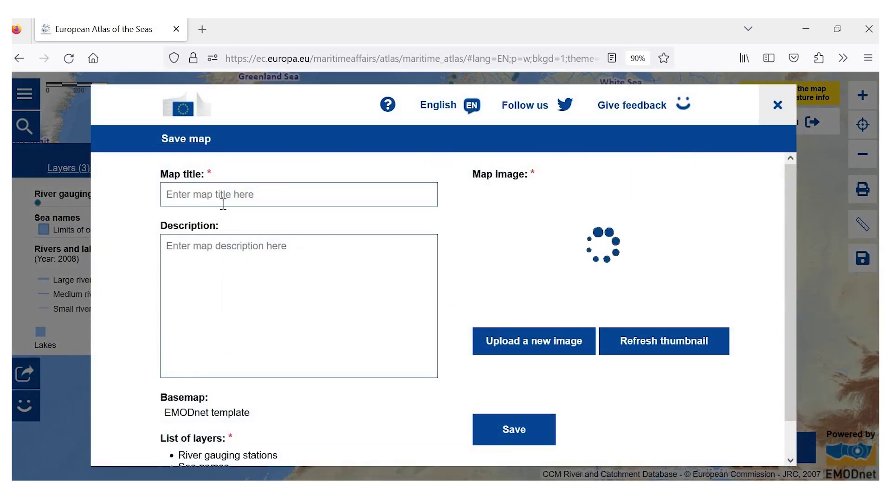
click(203, 198)
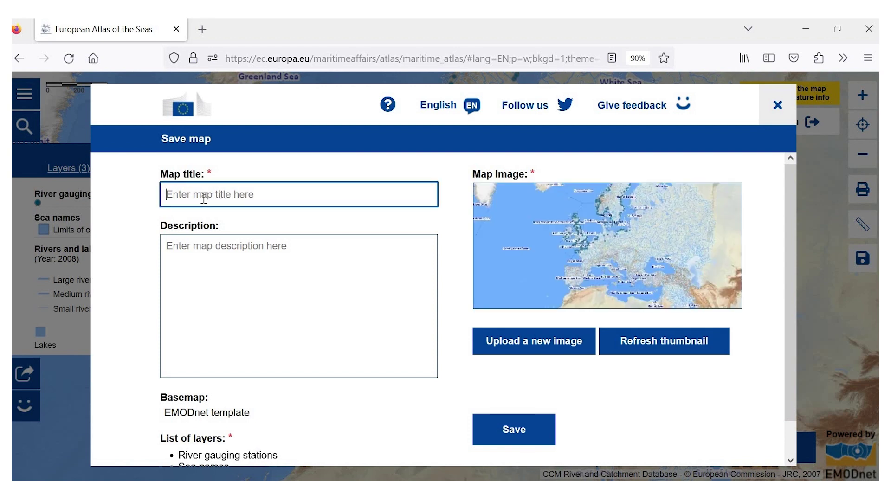
text(Rivers & seas)
Enter dashed description lines "What is the closest river to where you live?" and "What is the river water flow for this river?", and save the map.
click(169, 254)
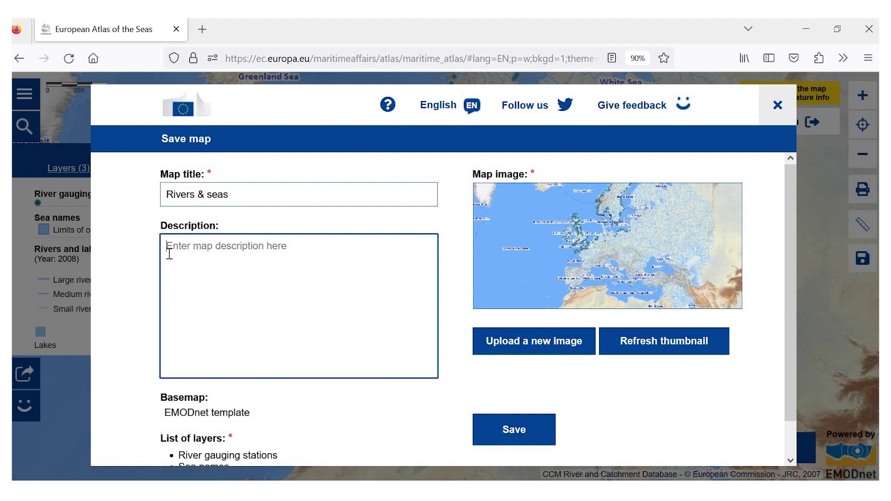
text(W)
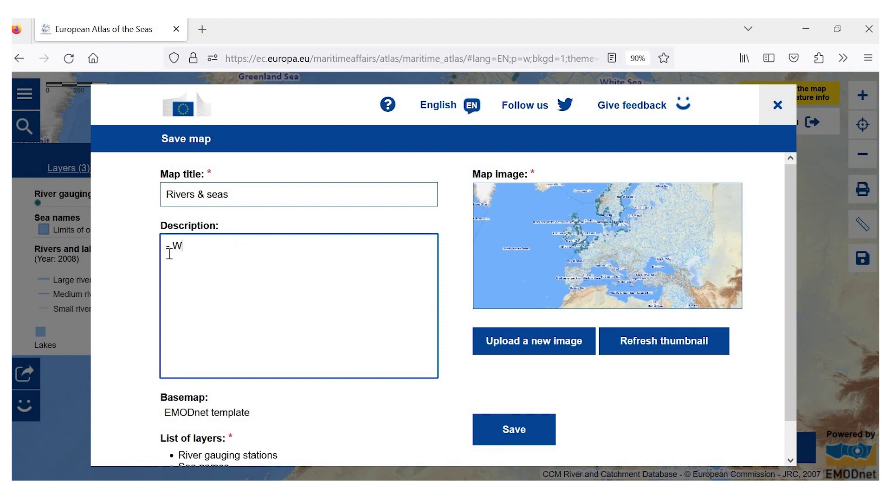
text(hat is the closest)
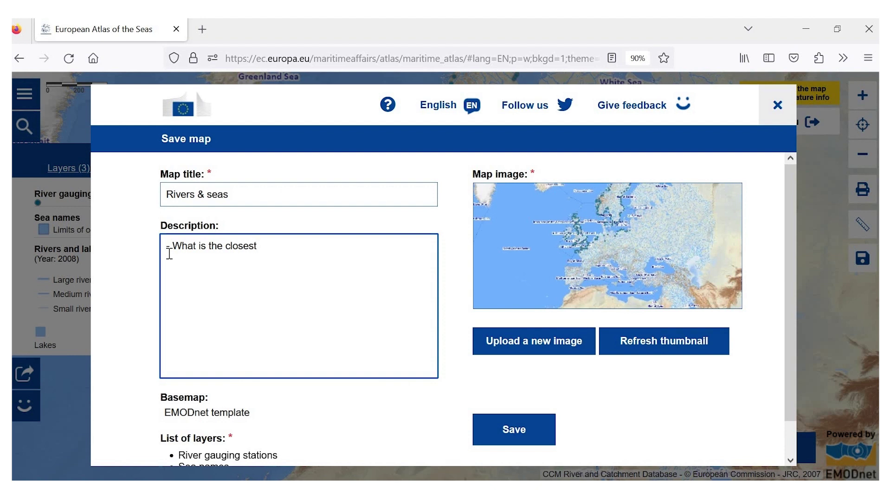
text( river to where you live? -)
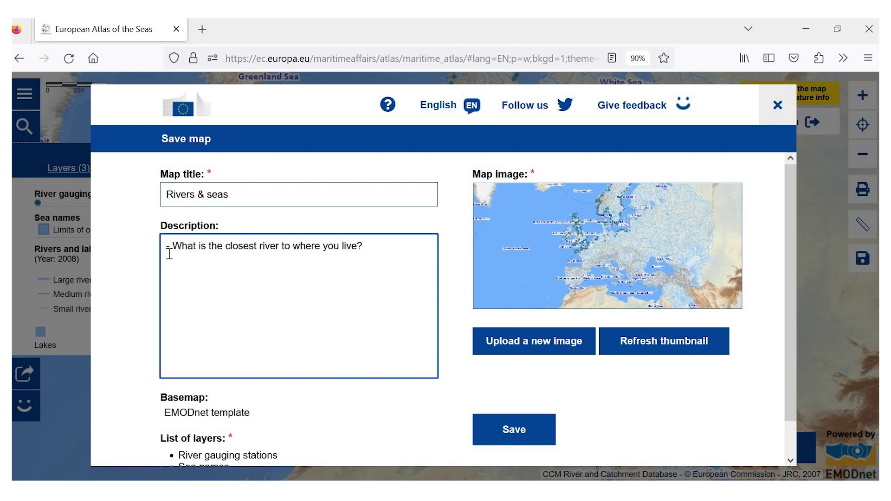
text(What is the river water flow for )
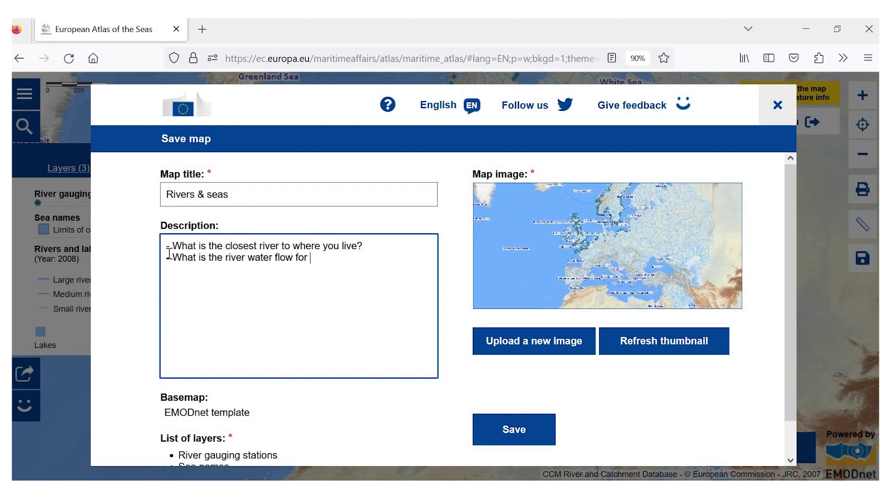
text(this river?)
click(534, 443)
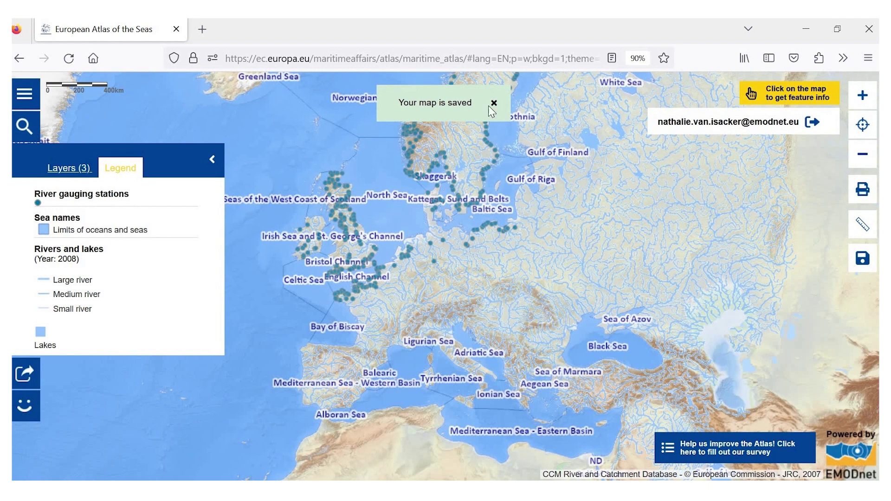
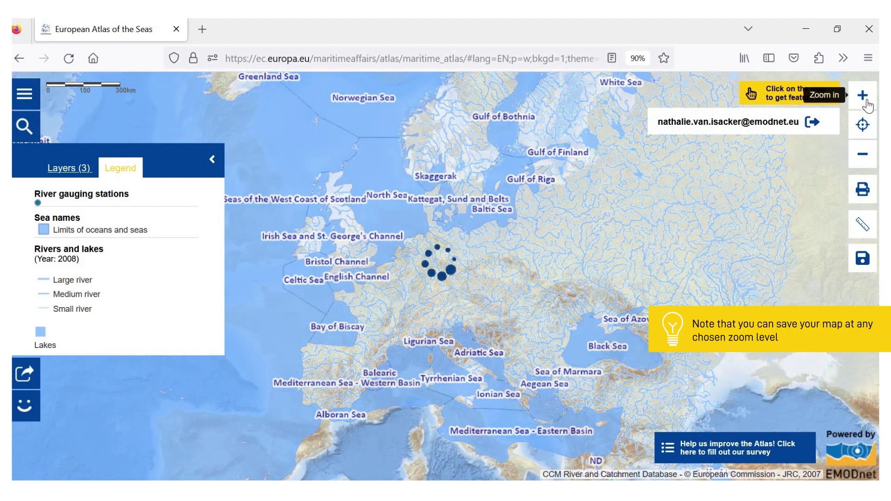
Look up the feature information for the Somme river on the French coast of the English Channel.
click(866, 101)
click(866, 102)
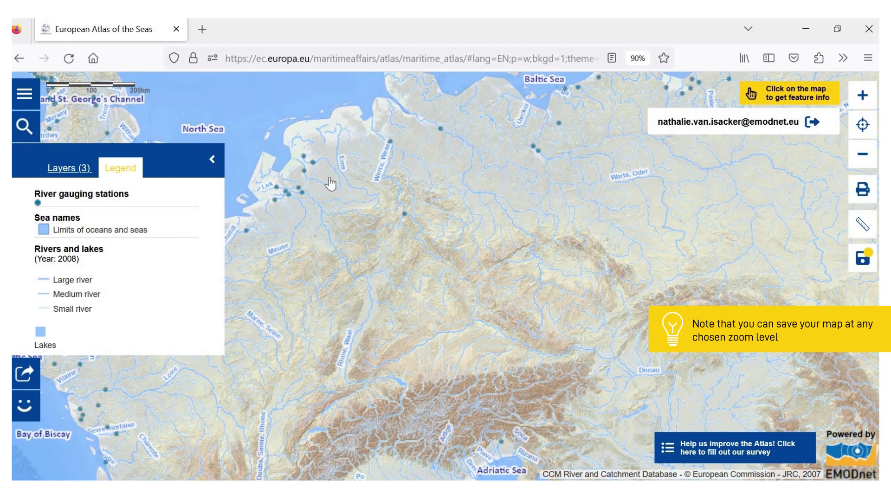
drag(361, 275, 604, 194)
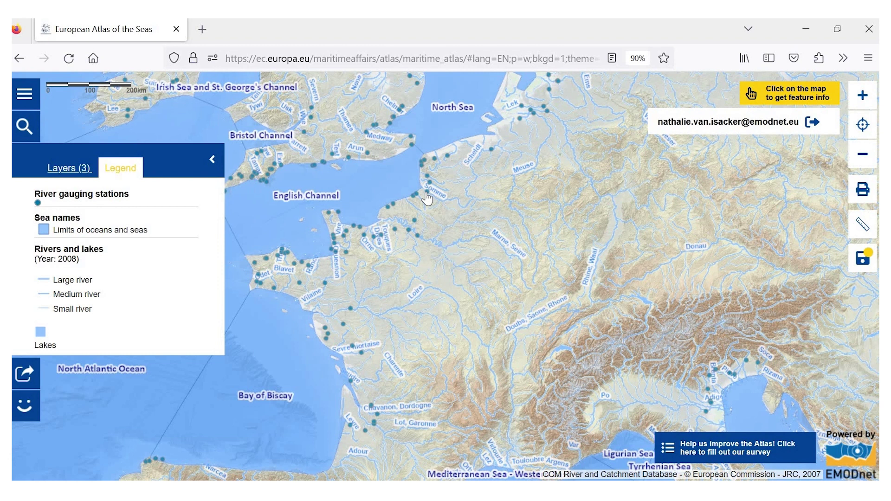
click(429, 198)
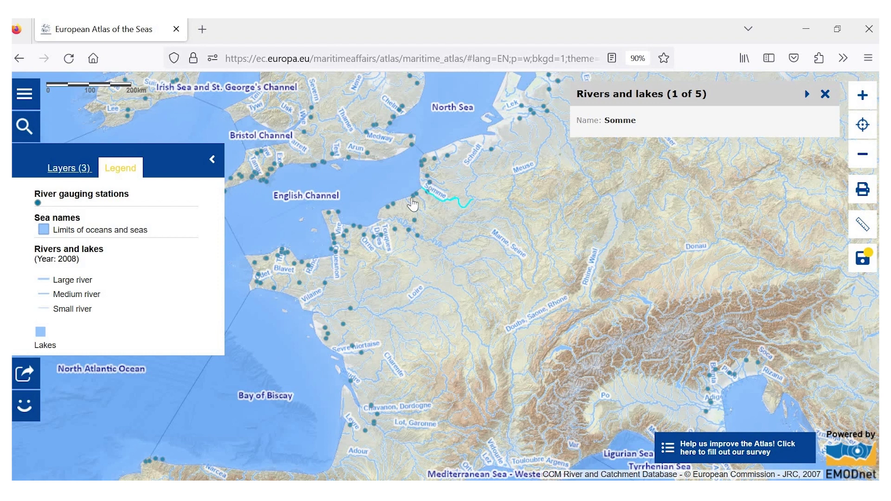
Look up the river gauging station just southwest of the Somme's mouth and examine its water flow chart on the linked EMODnet Physics page.
click(418, 201)
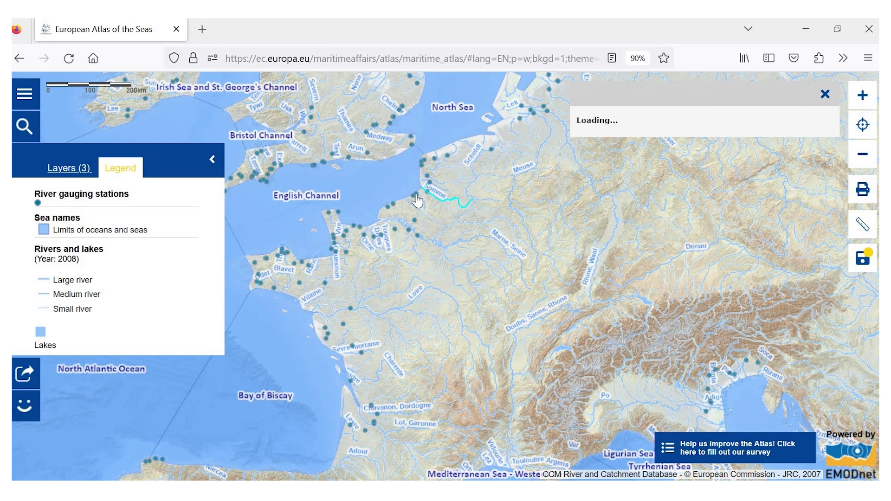
click(807, 95)
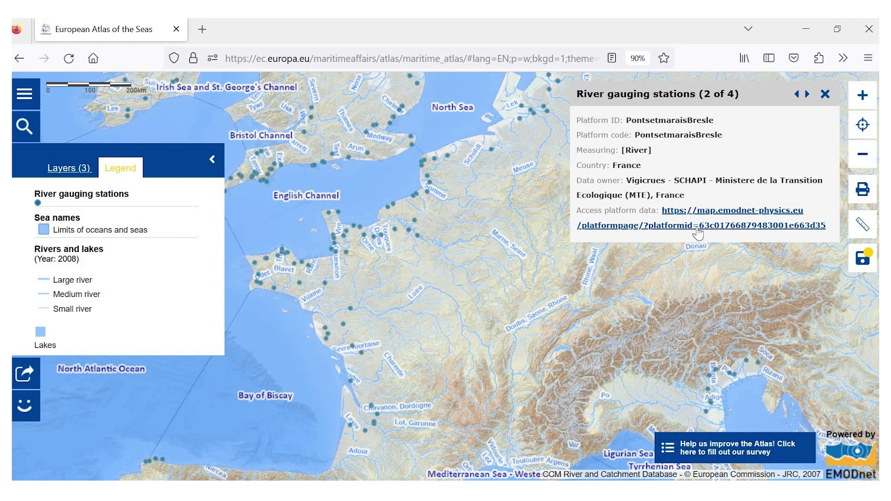
click(719, 215)
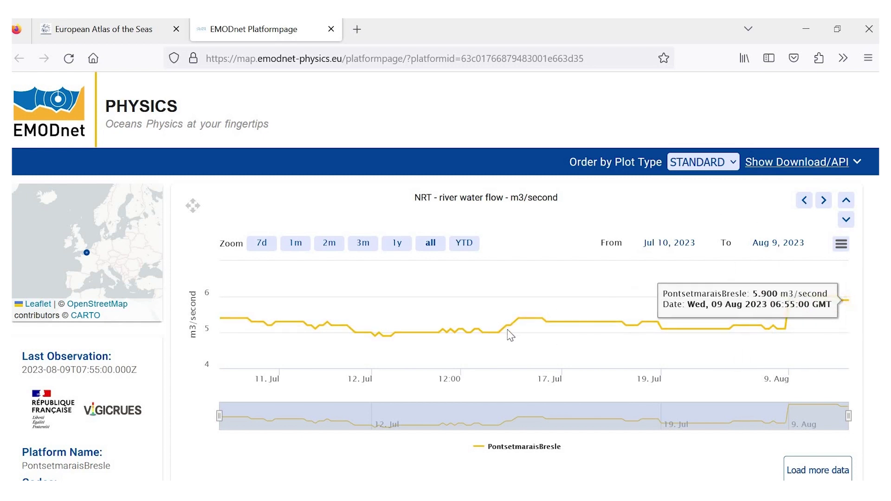
click(331, 29)
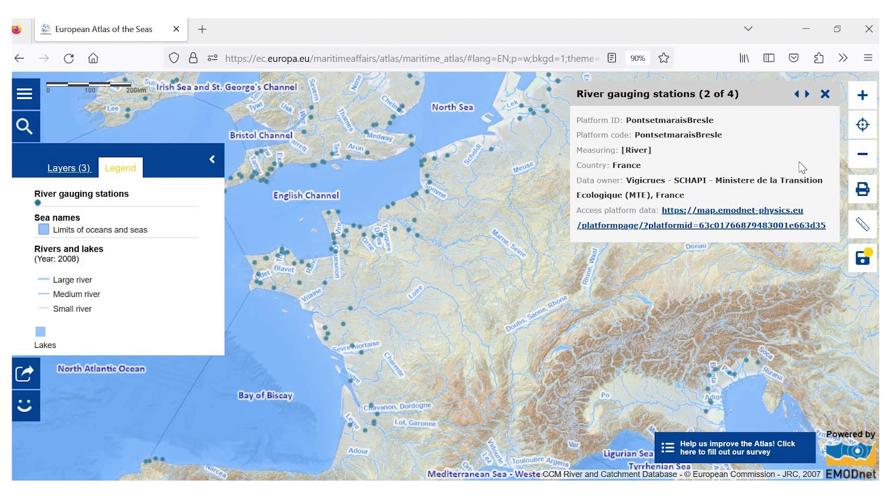
click(826, 94)
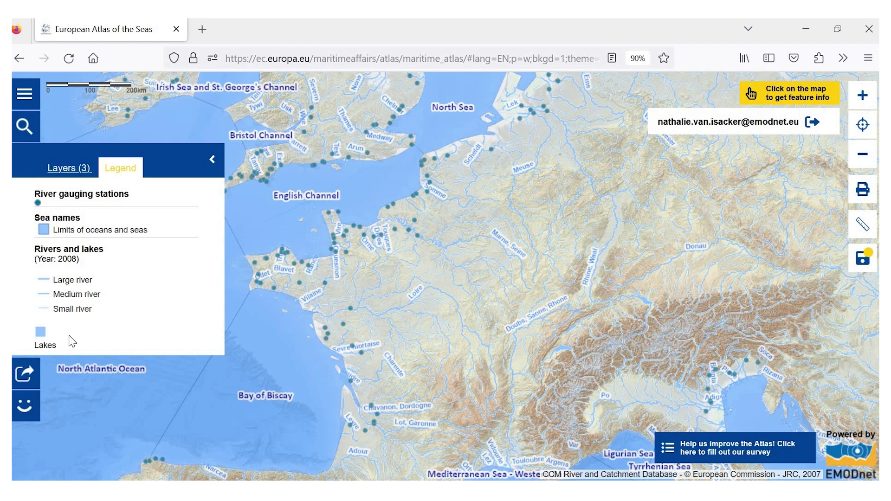
Clear all layers from the map.
click(61, 171)
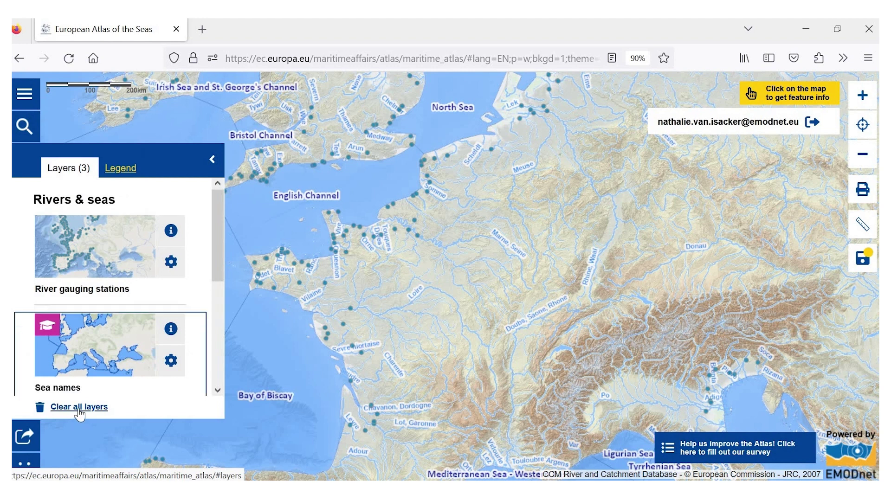
click(80, 408)
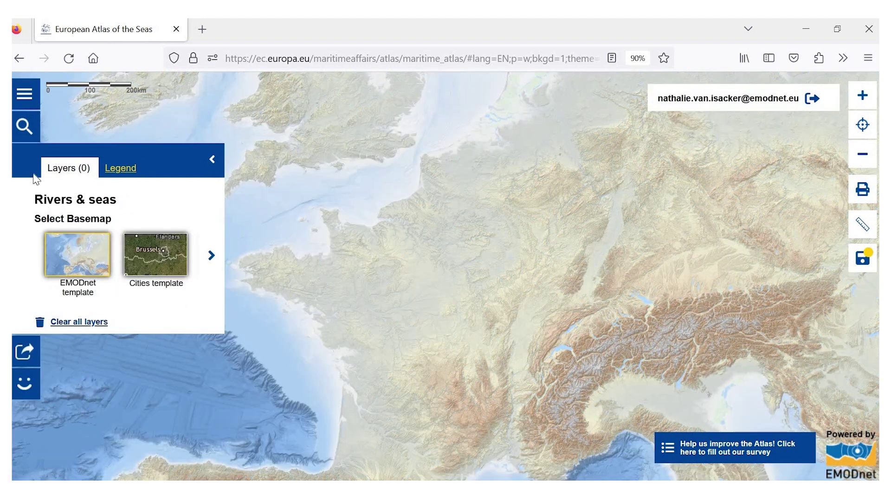
Browse the personally saved maps for "Rivers & seas" and show the details of the "Role of oceanographic instruments" map.
click(24, 133)
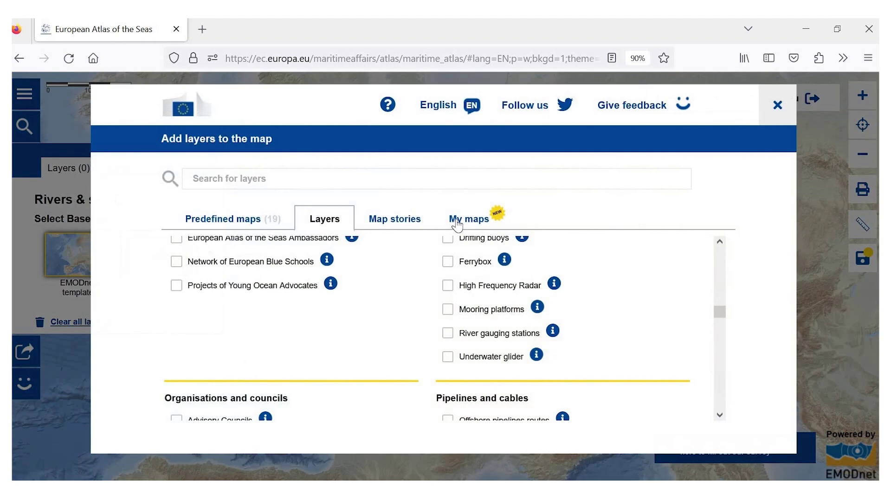
click(459, 223)
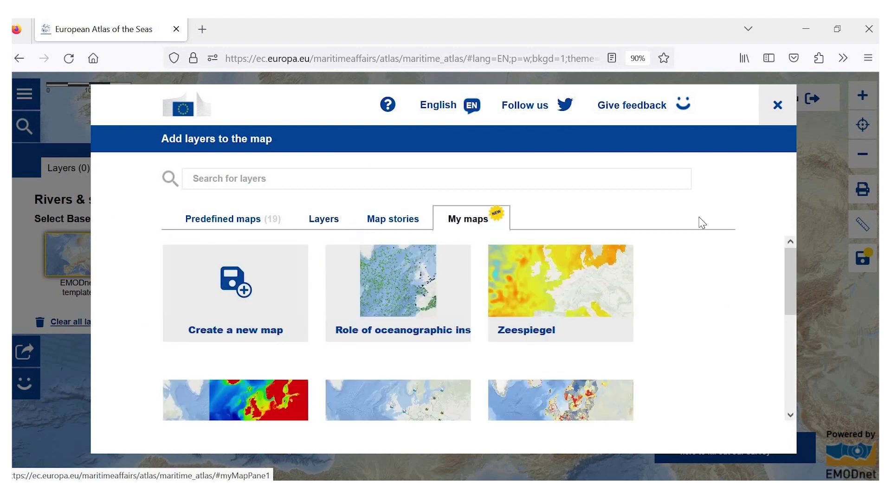
drag(792, 282, 806, 393)
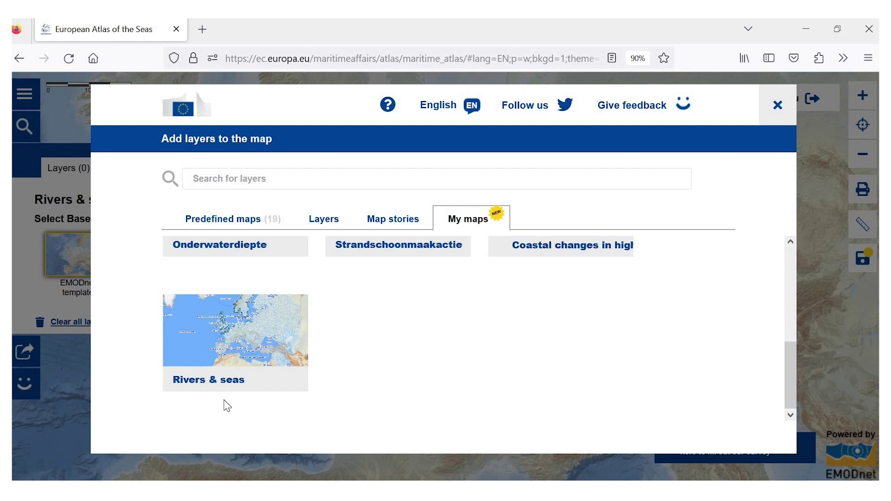
drag(792, 372, 782, 294)
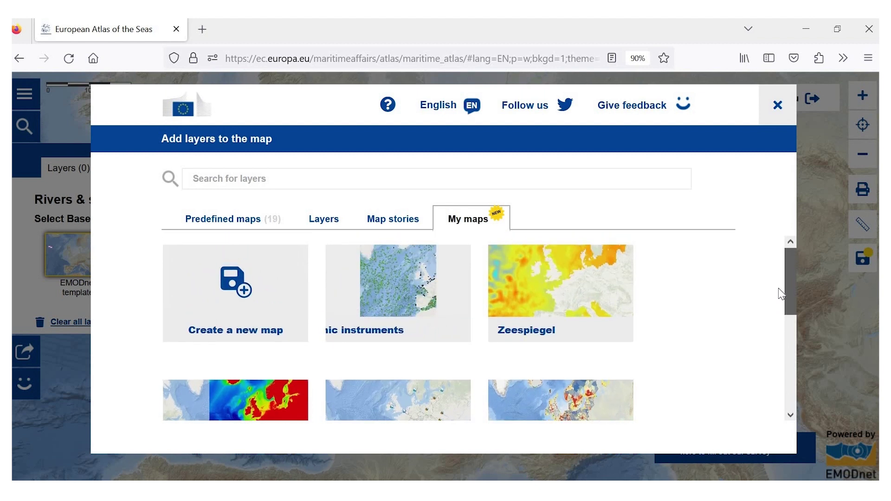
drag(781, 297, 784, 300)
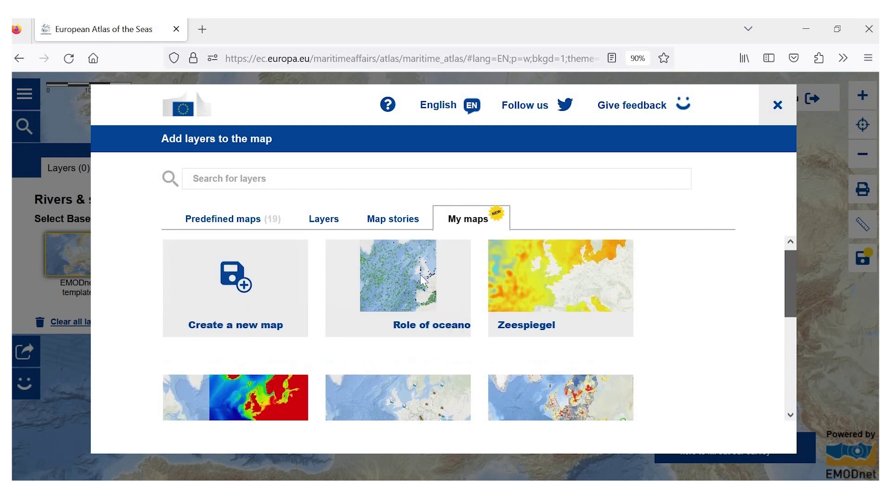
mouse_move(400, 309)
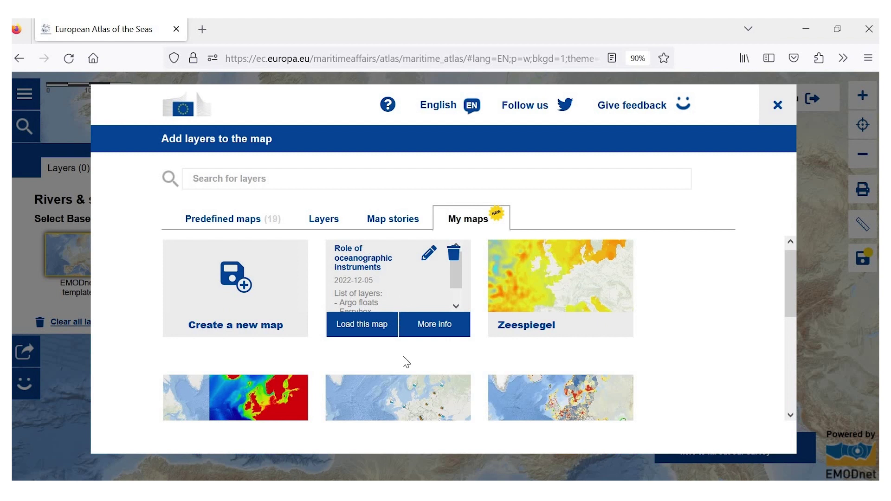
Load the saved "Role of oceanographic instruments" map from its details page without saving the current changes, and look through its layer list.
click(444, 322)
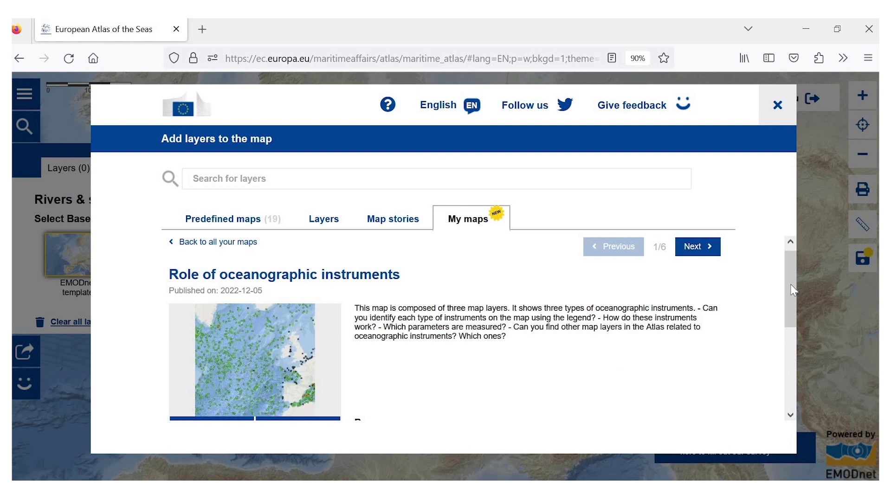
scroll(790, 297, down, 2)
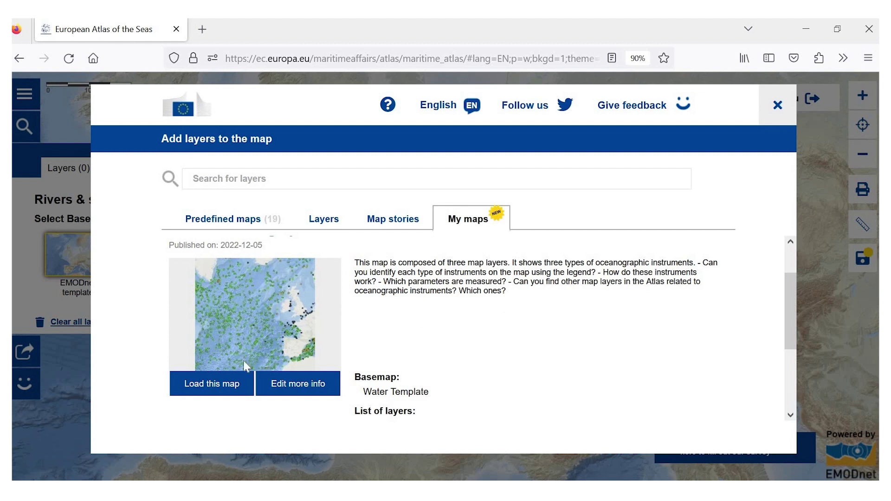
click(211, 385)
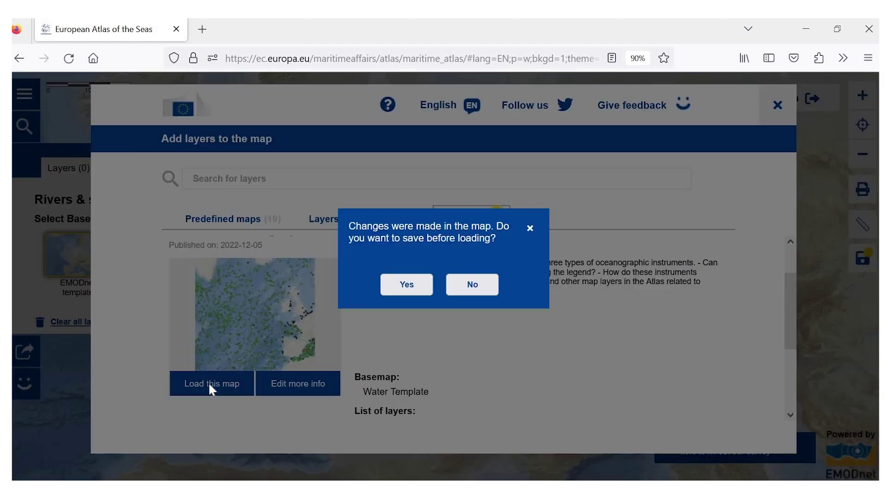
click(480, 291)
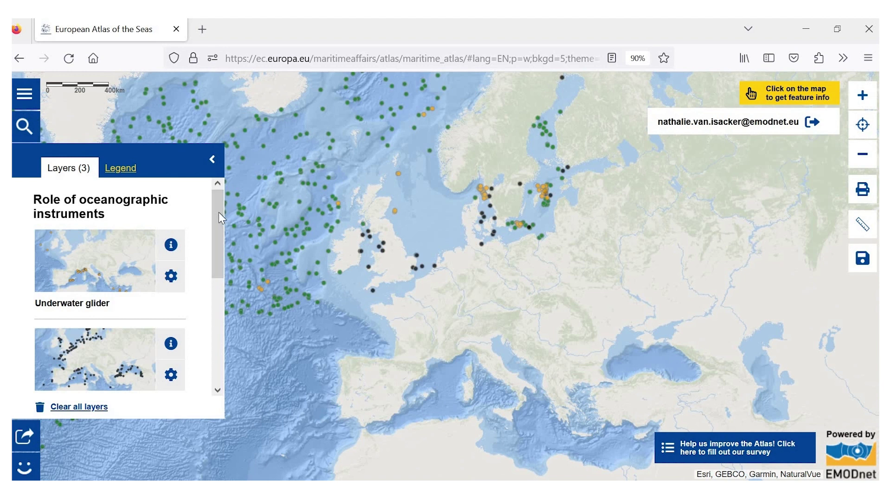
scroll(222, 260, down, 2)
scroll(222, 260, down, 5)
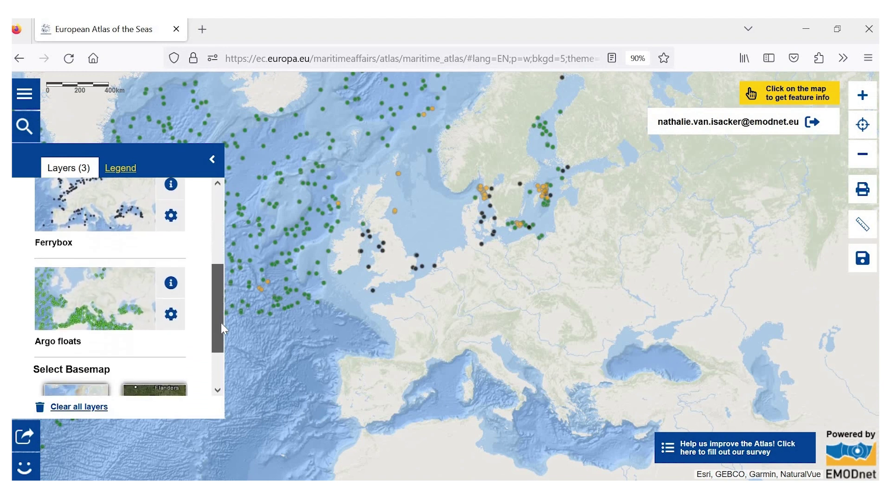
scroll(221, 250, up, 5)
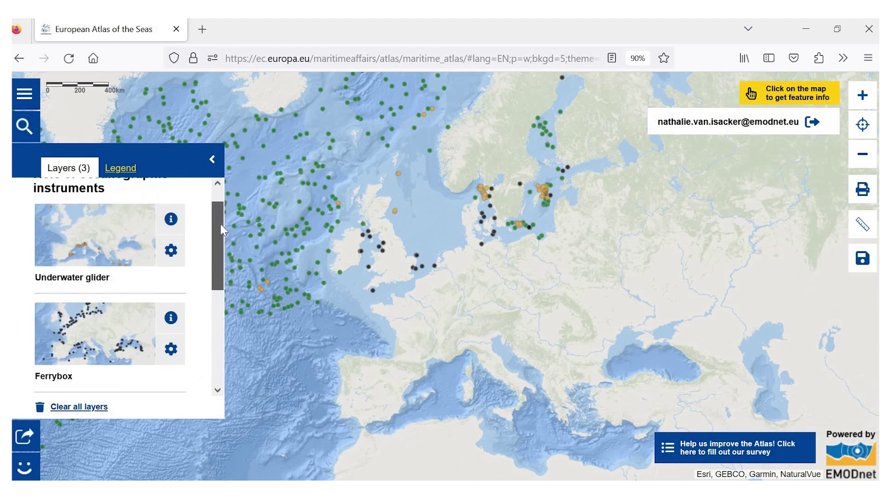
scroll(222, 285, down, 5)
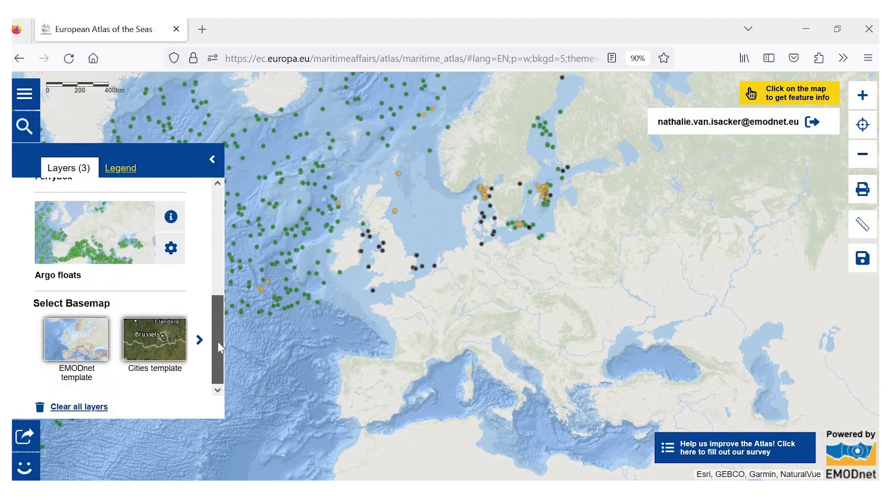
scroll(223, 162, up, 5)
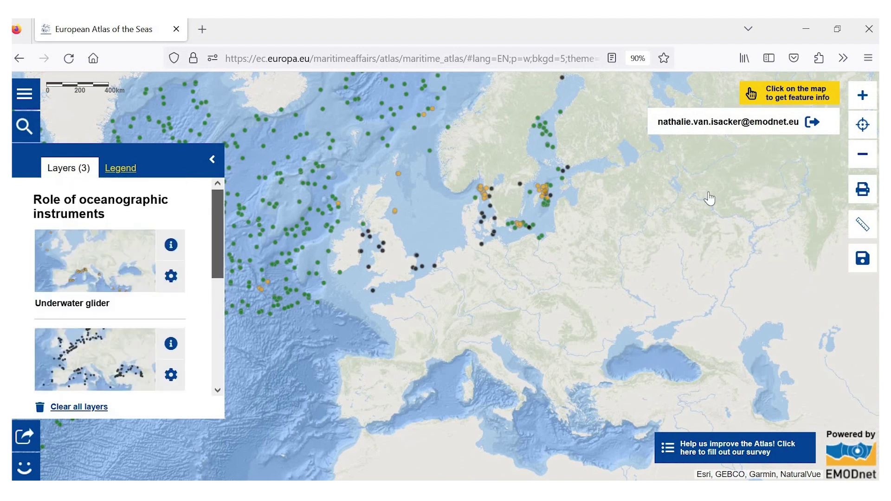
Show the save form for editing the current map's title, description and image, and close it without saving.
click(861, 260)
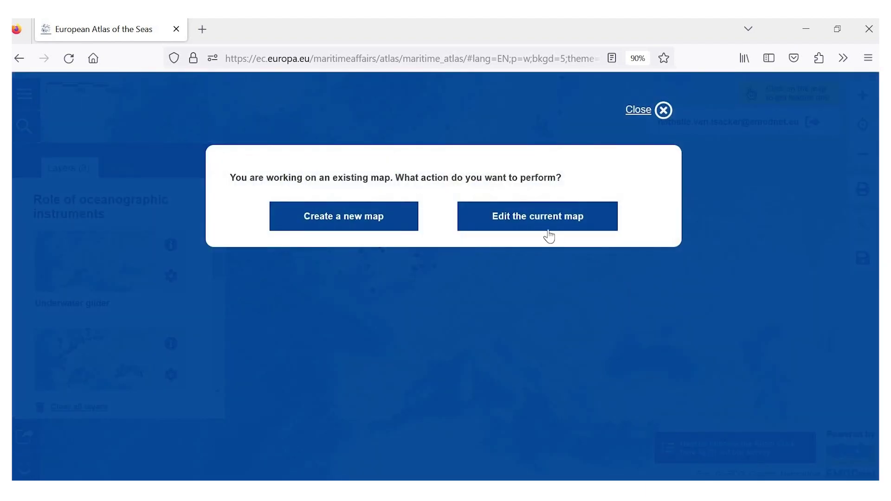
click(532, 225)
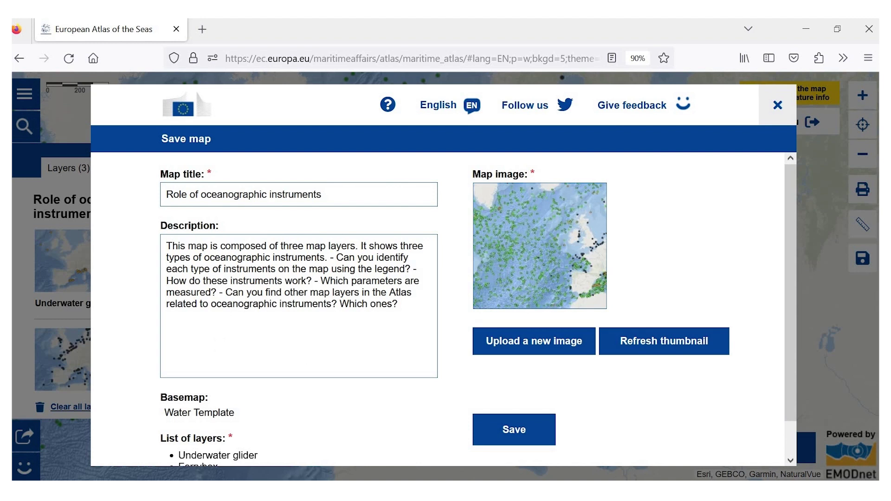
click(779, 106)
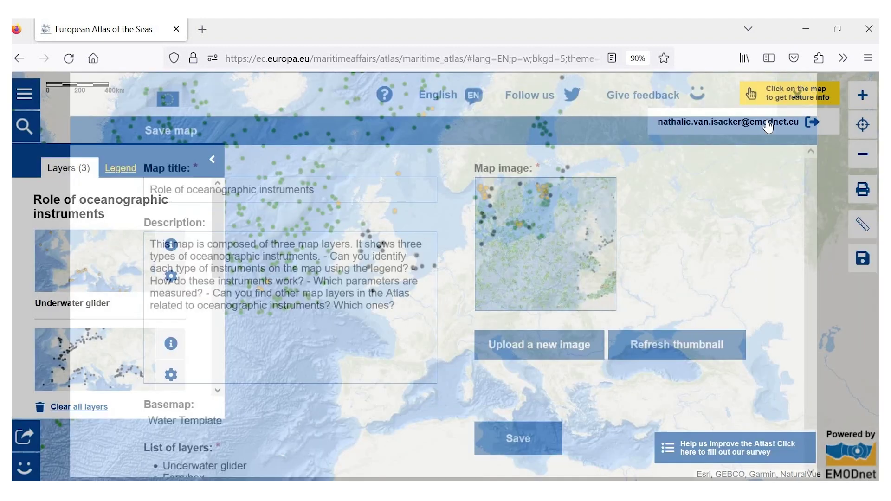
Clear all layers from the map and open the saved "Rivers & seas" map's information for editing.
click(74, 413)
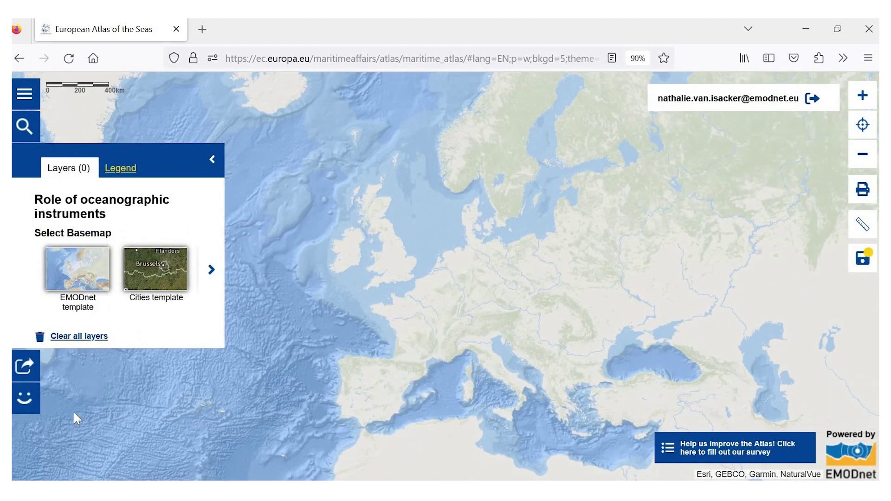
click(26, 130)
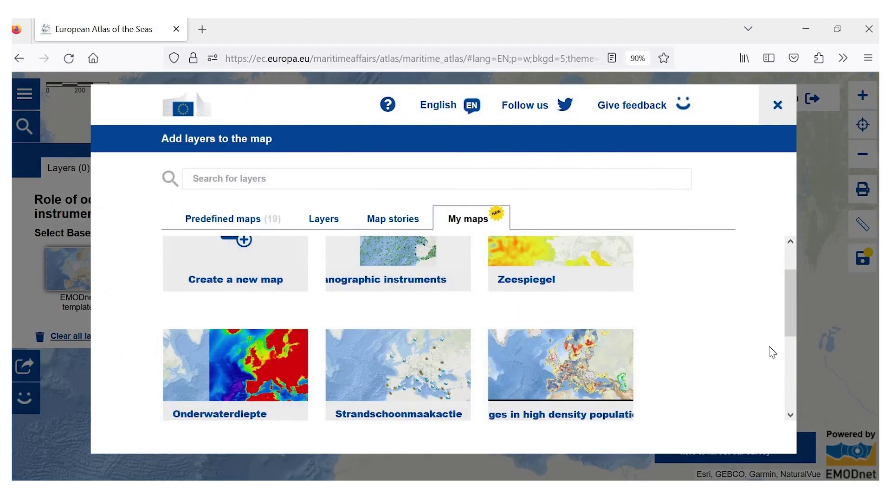
scroll(798, 360, down, 5)
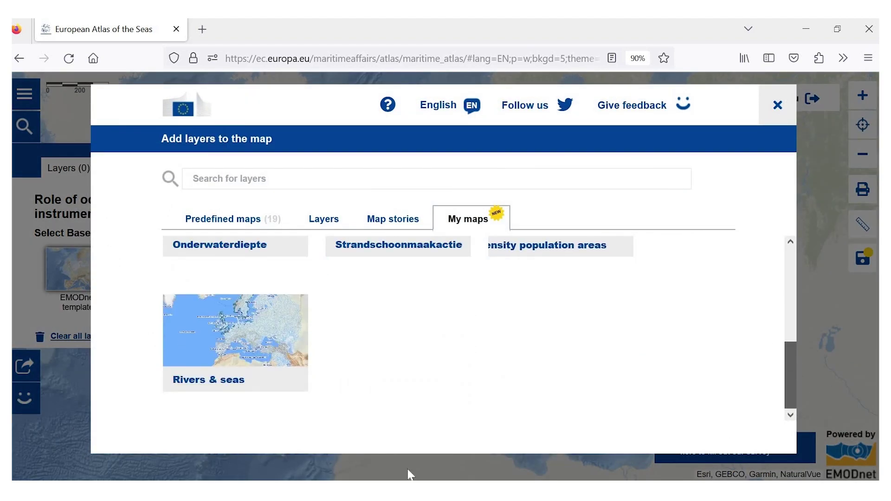
mouse_move(211, 390)
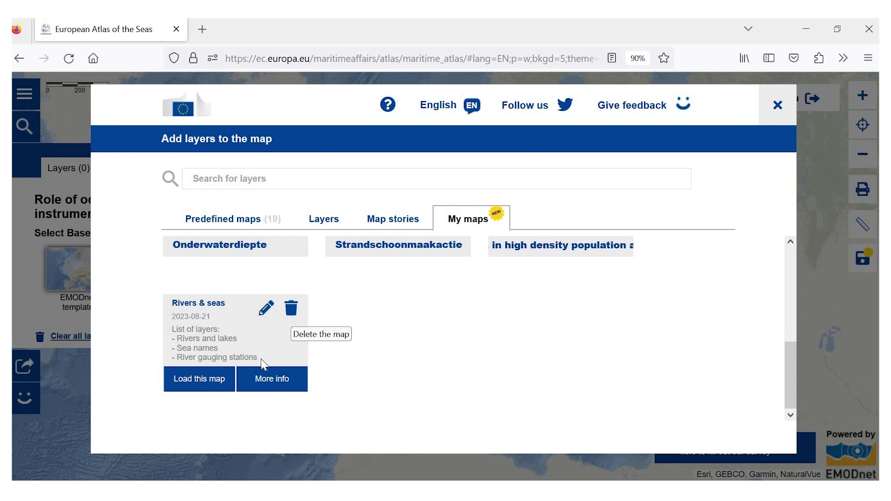
click(265, 314)
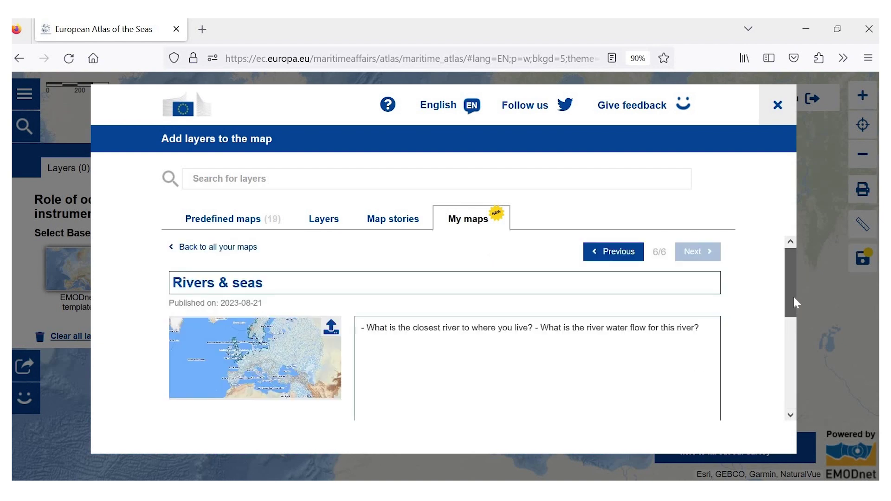
scroll(793, 294, down, 3)
scroll(799, 405, down, 2)
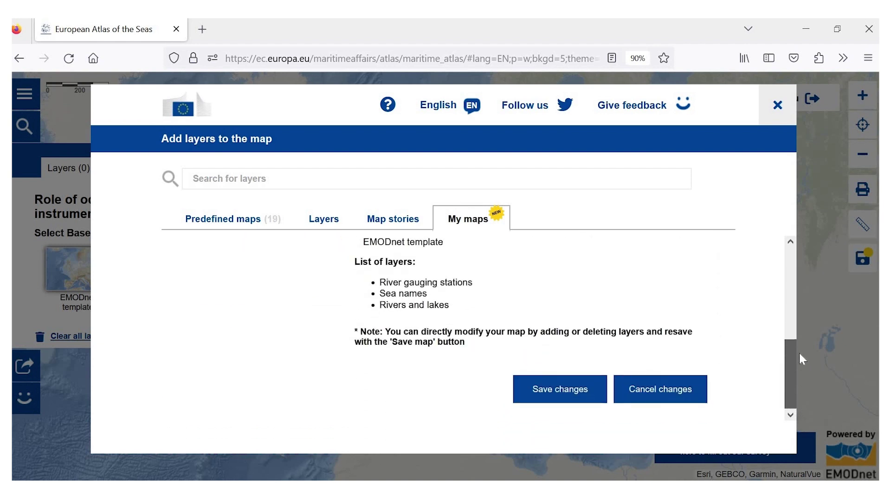
scroll(799, 353, up, 5)
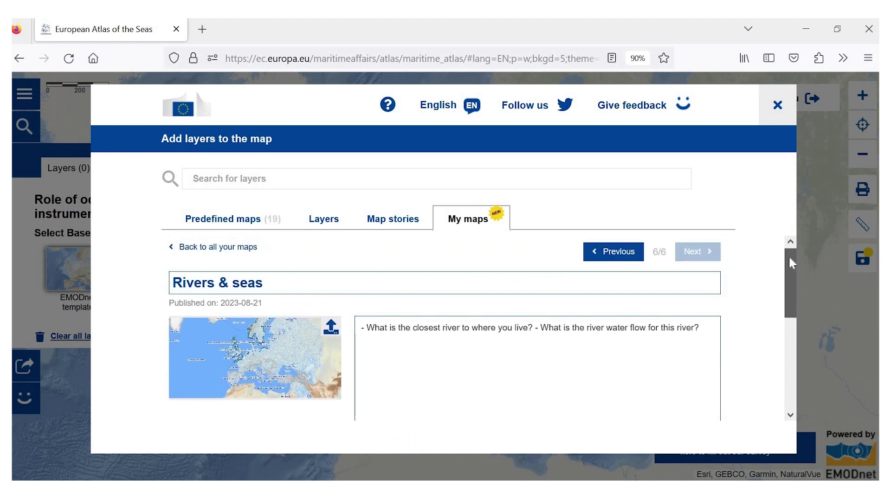
Browse back and forth through the details pages of the personally saved maps, and return to the map view.
click(612, 253)
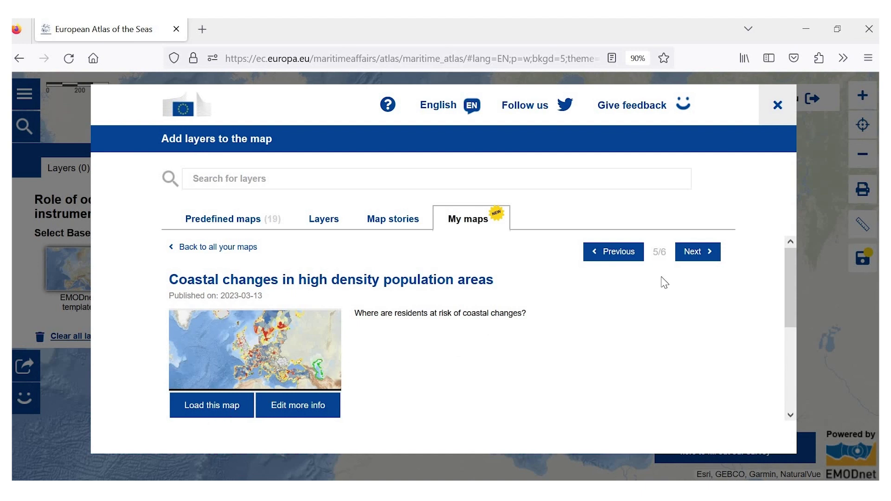
click(703, 262)
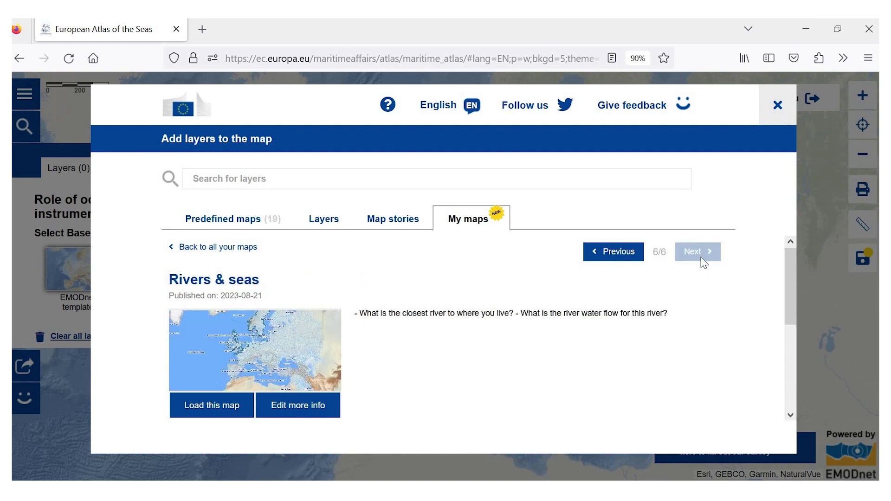
click(621, 259)
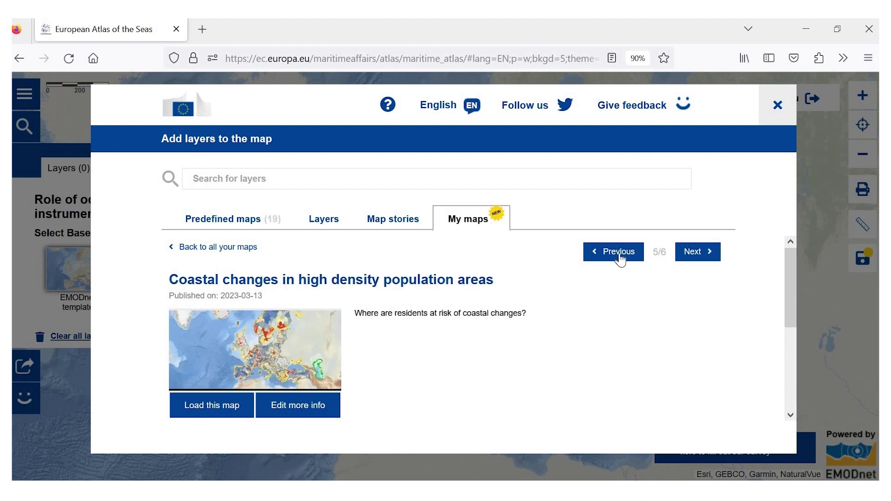
click(621, 259)
click(621, 259)
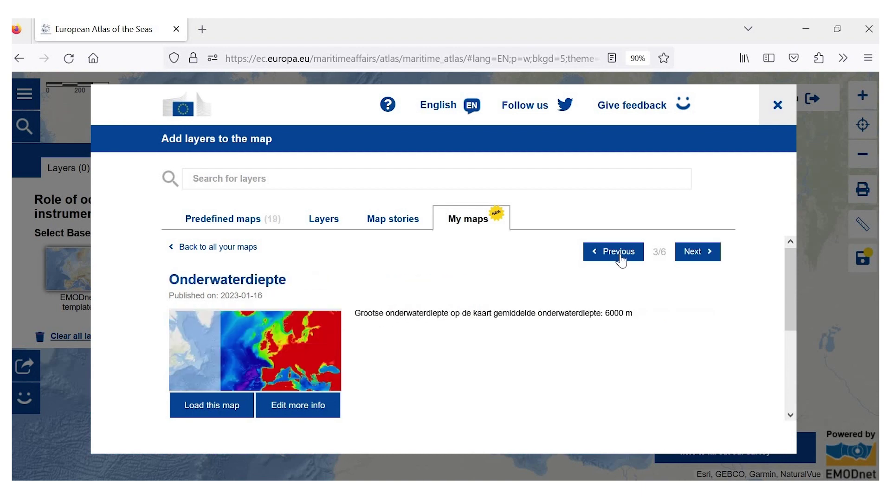
click(621, 259)
click(622, 259)
click(696, 258)
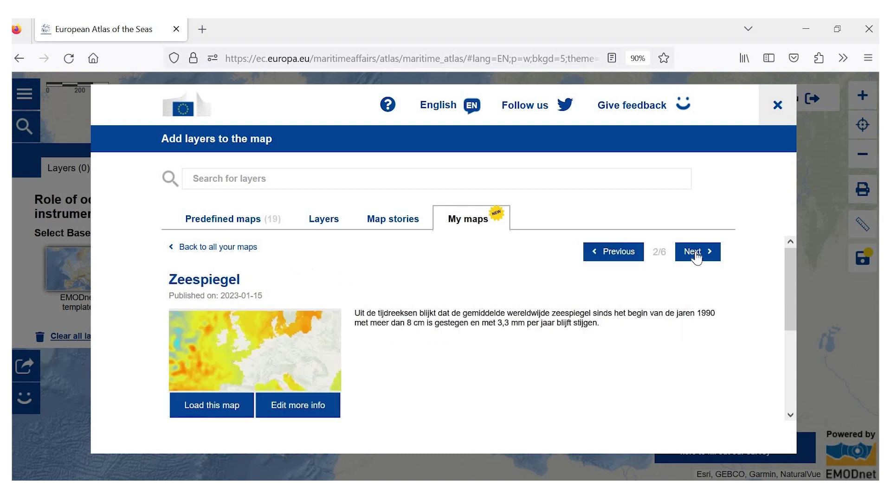
click(697, 259)
click(696, 258)
click(696, 258)
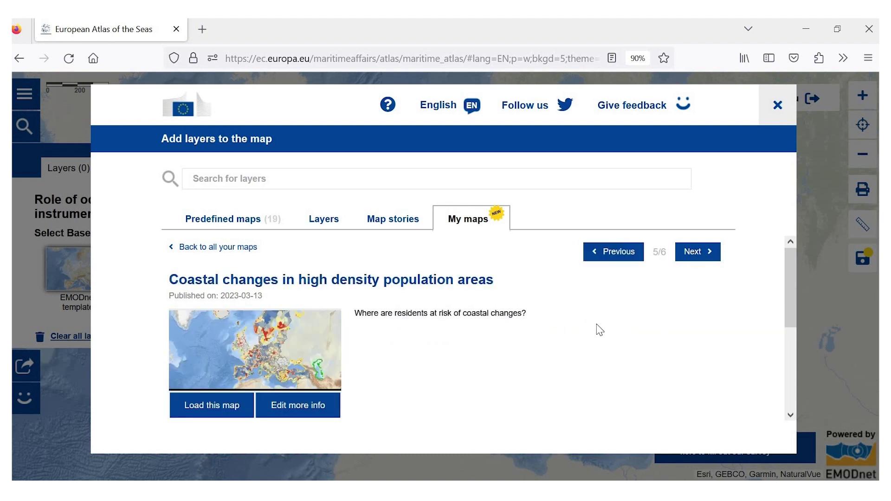
click(778, 106)
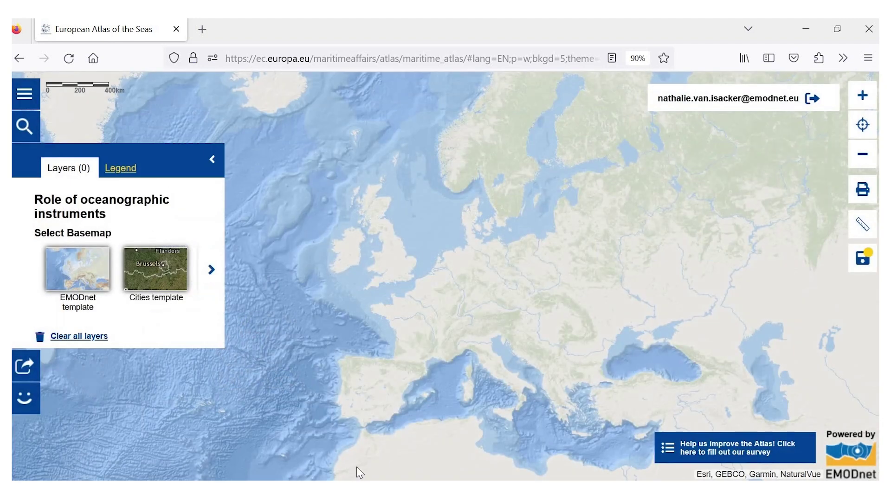
Show the European Atlas of the Seas help page and look through its topics.
click(24, 93)
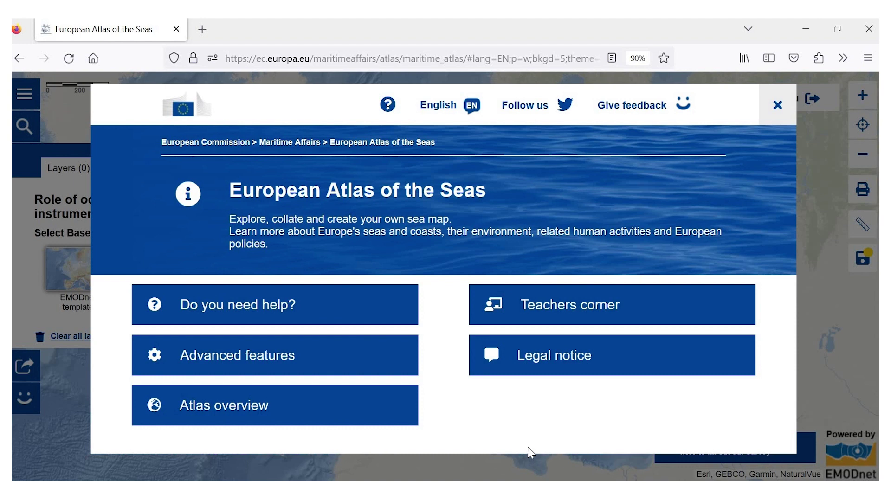
click(224, 311)
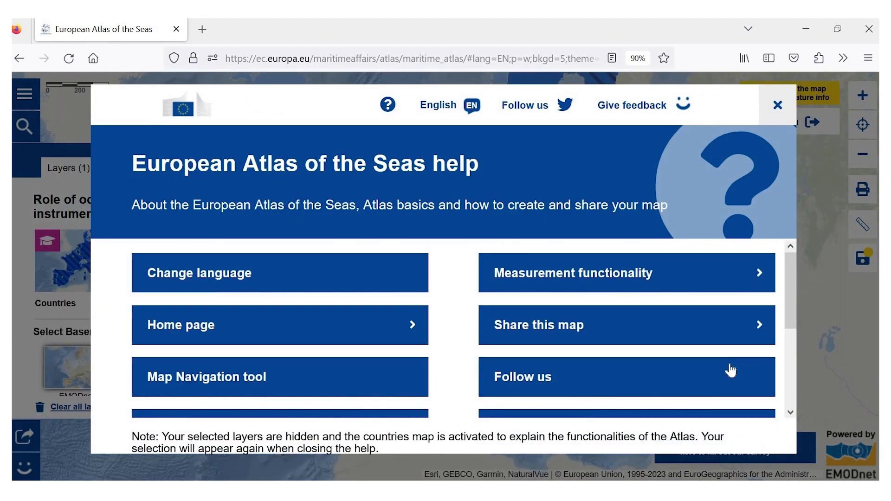
drag(790, 282, 795, 368)
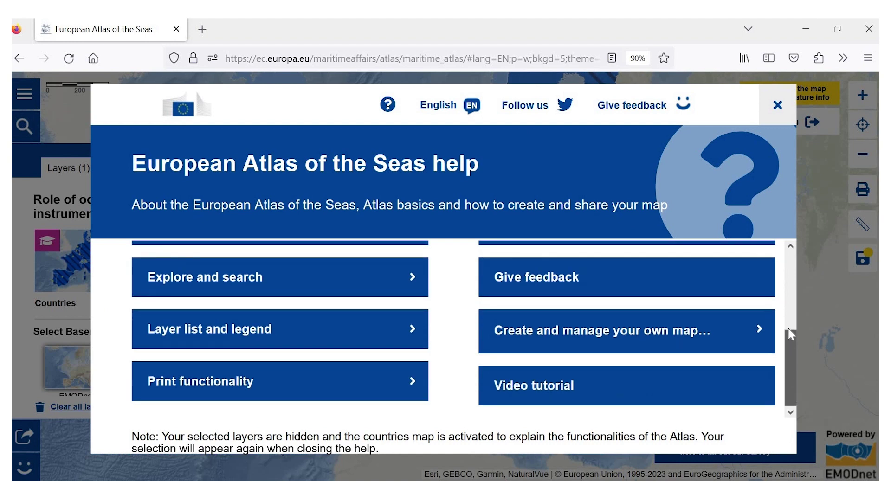
scroll(792, 335, up, 2)
scroll(791, 341, down, 1)
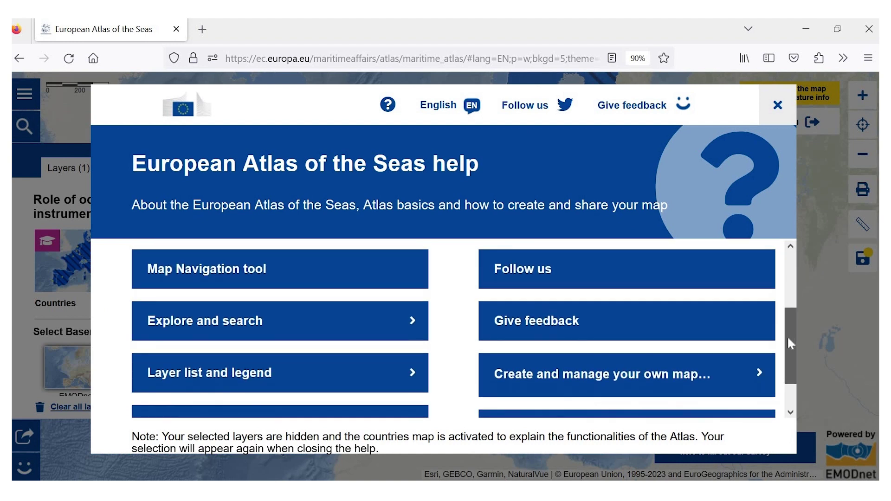
View the first hints of the help tour on creating and managing your own map, and exit the help.
click(567, 367)
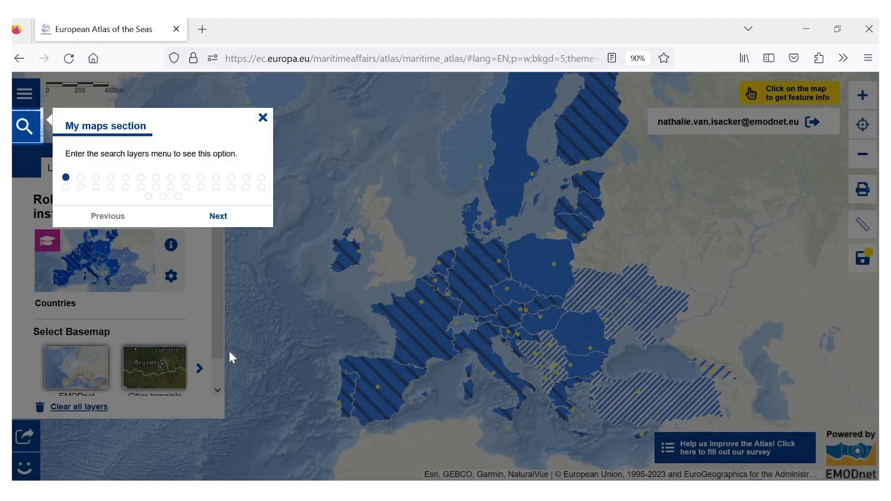
click(222, 217)
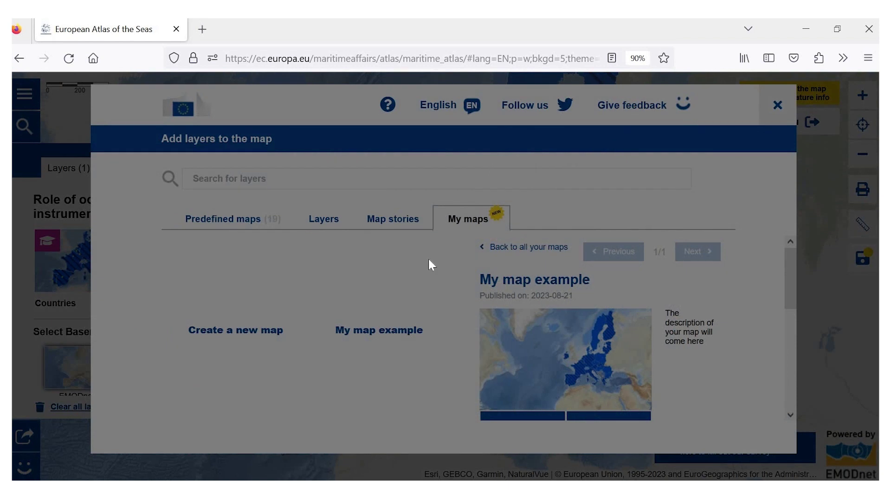
click(688, 343)
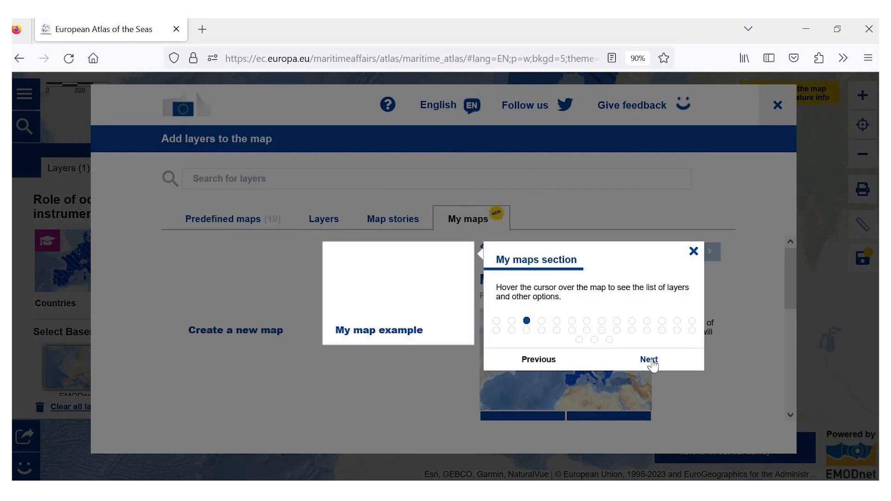
click(653, 360)
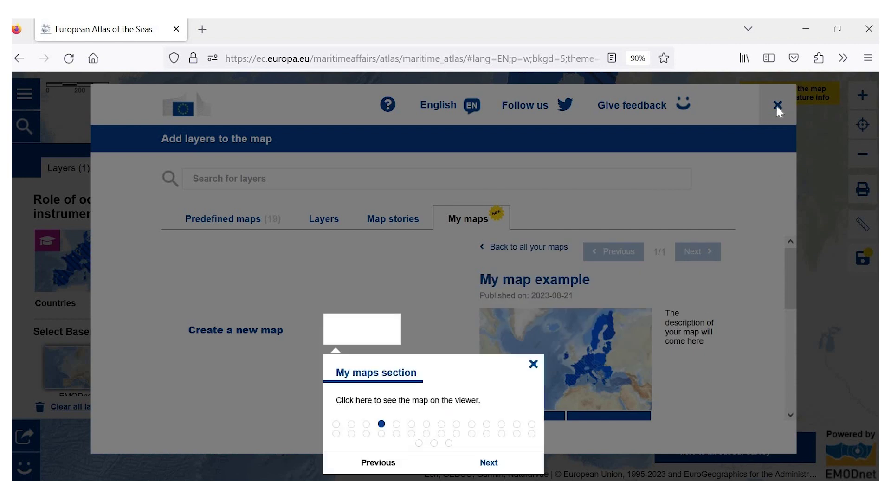
click(533, 364)
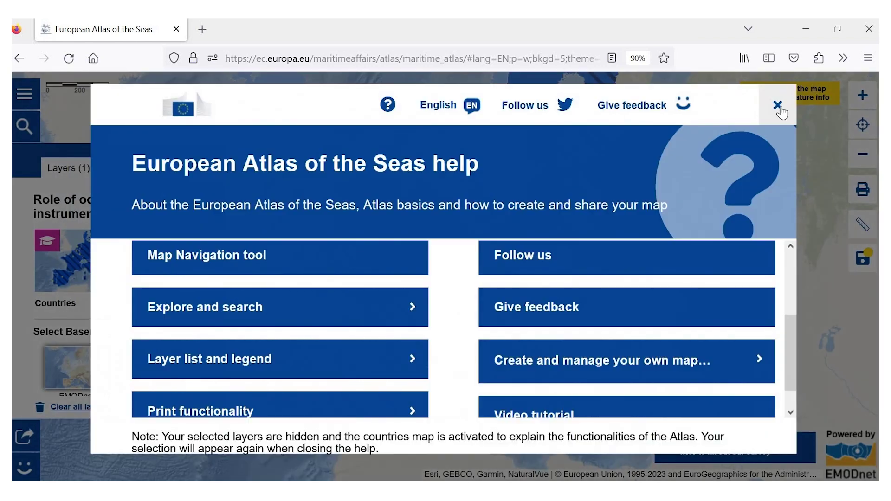
click(778, 106)
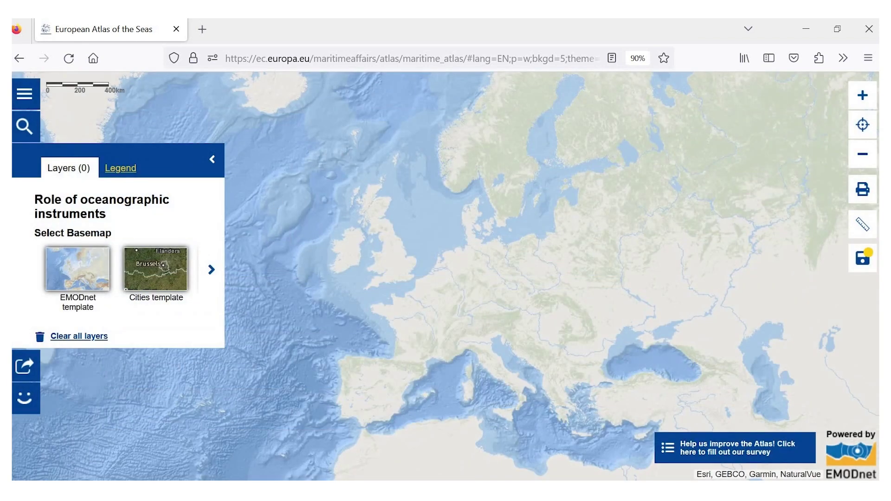
Show the atlas feedback form, review its fields and close it without submitting.
click(25, 93)
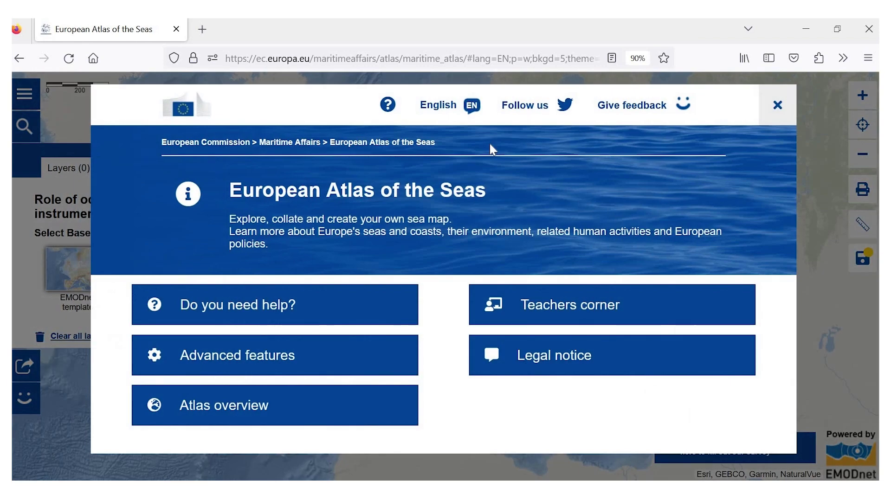
click(628, 116)
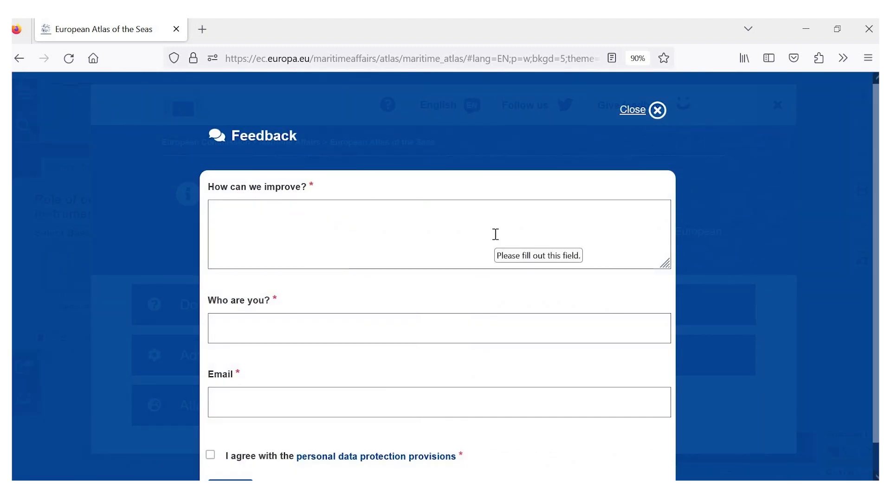
scroll(351, 362, down, 1)
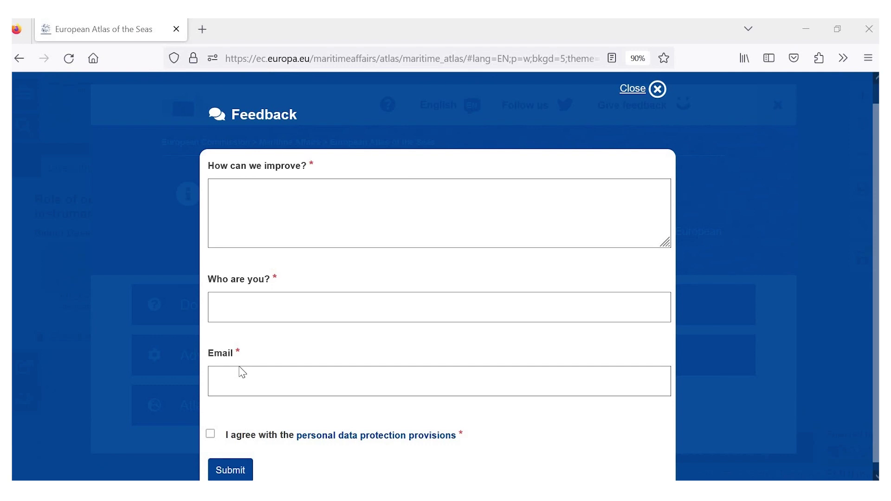
click(637, 93)
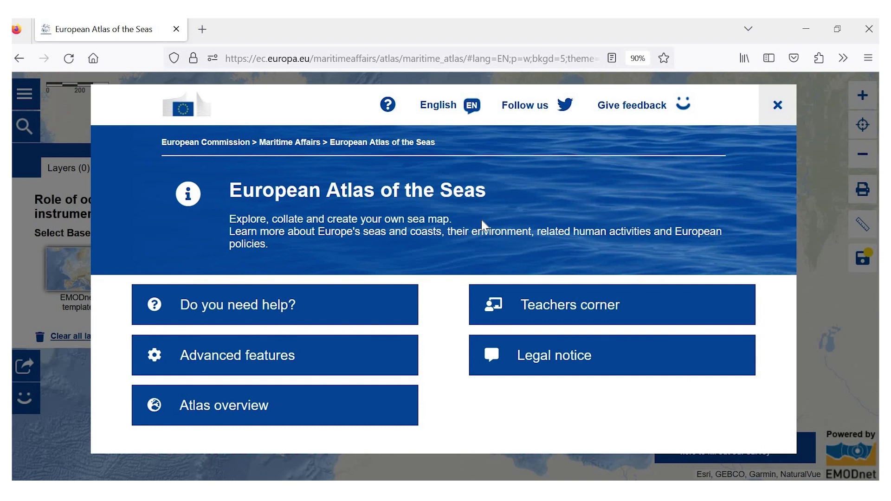